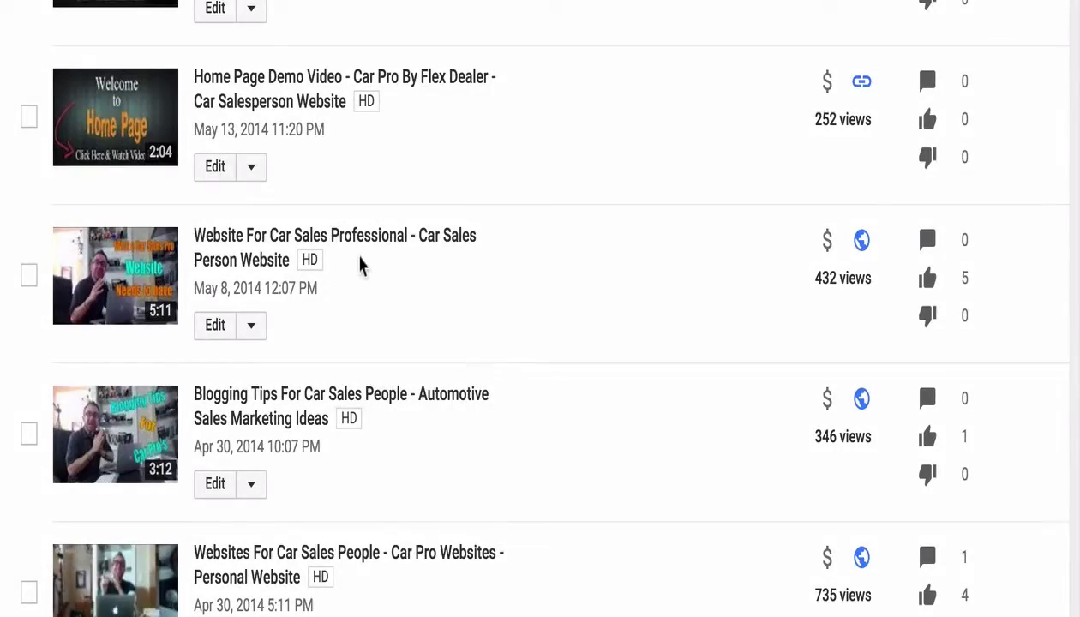
Open the Website For Car Sales Professional video, pause it and scrub to about 0:41.
click(295, 239)
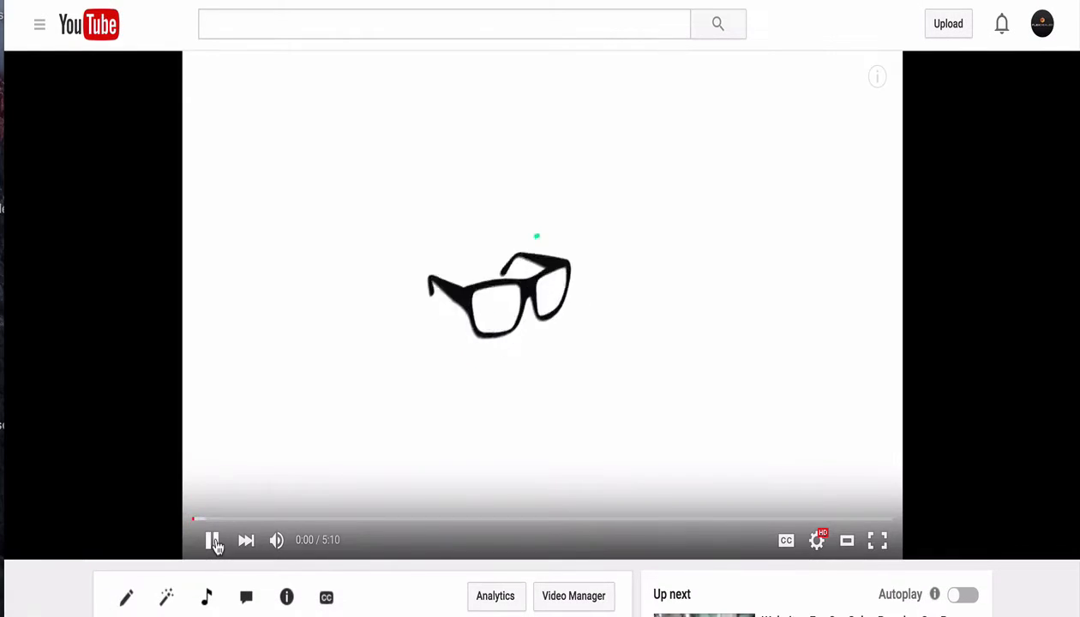
click(214, 542)
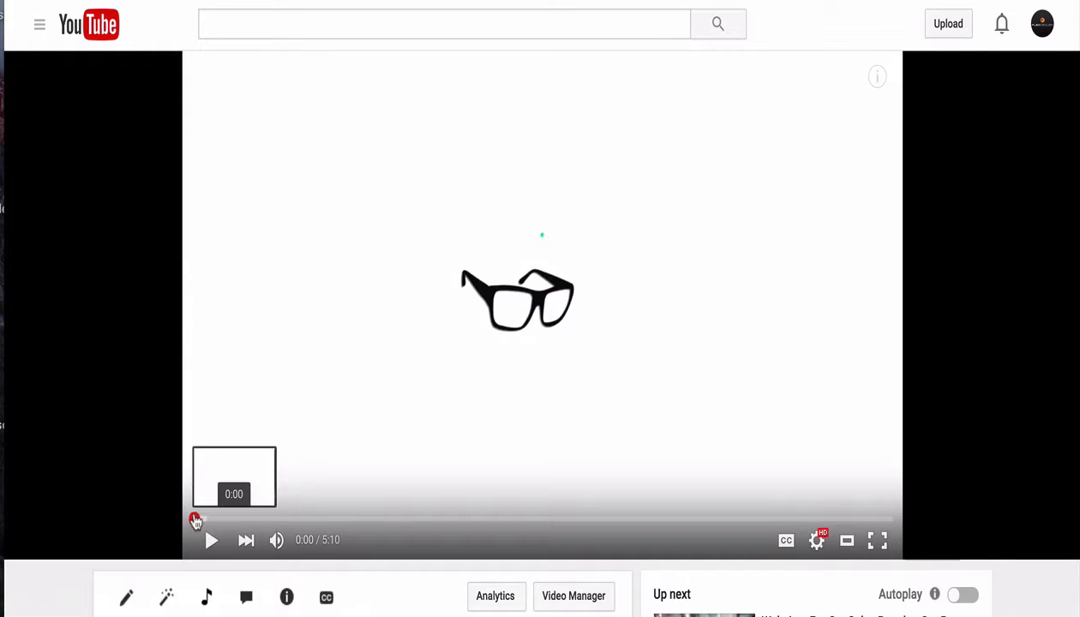
drag(201, 519, 285, 518)
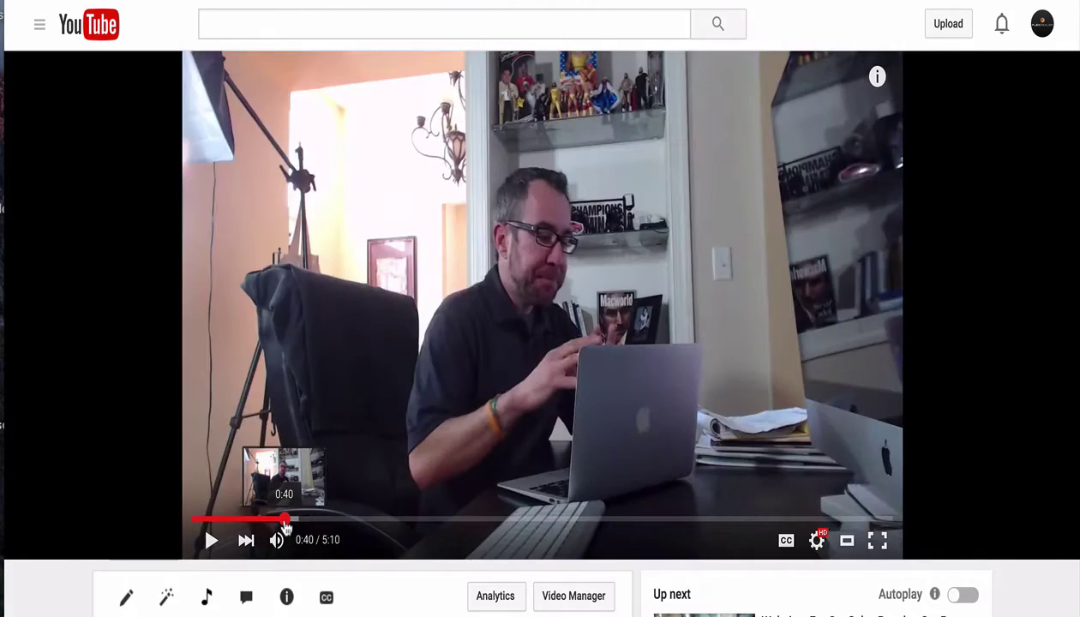
drag(285, 521, 303, 523)
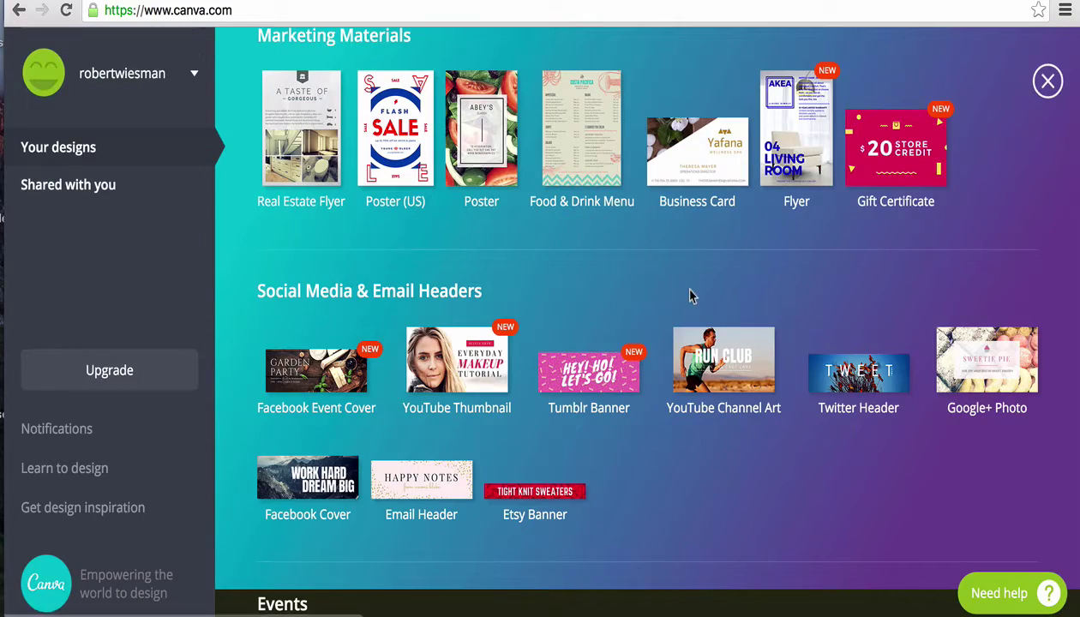
Scroll Canva's design types to Social Media & Email Headers to find YouTube Thumbnail.
scroll(692, 297, up, 3)
scroll(692, 297, up, 3)
scroll(692, 297, up, 3)
scroll(692, 297, up, 2)
scroll(692, 296, up, 2)
scroll(692, 297, up, 1)
scroll(692, 297, up, 2)
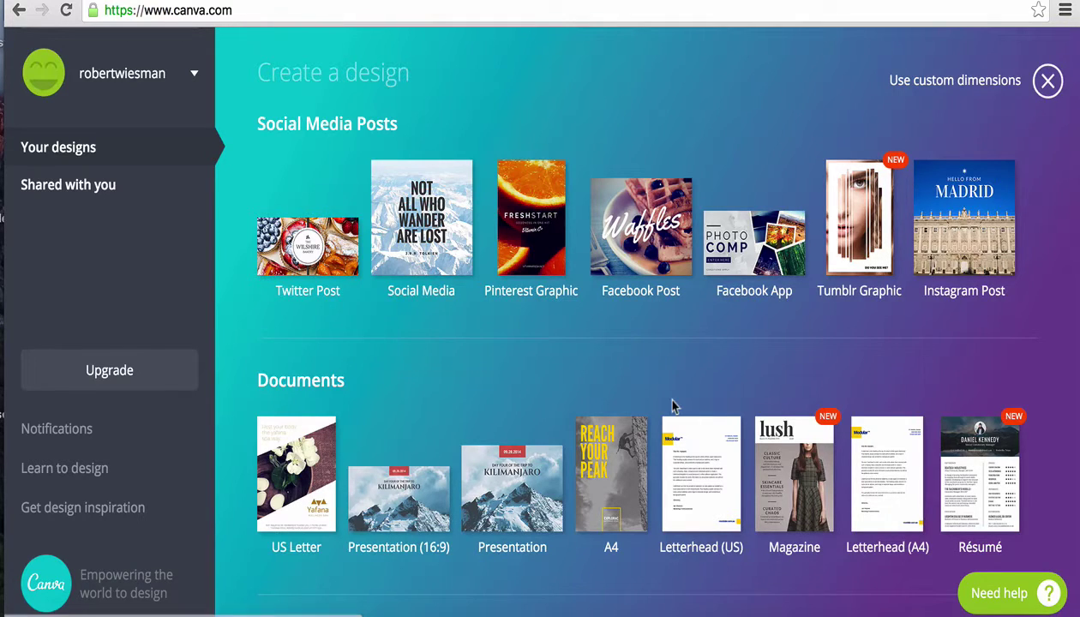
scroll(673, 406, down, 3)
scroll(673, 406, up, 3)
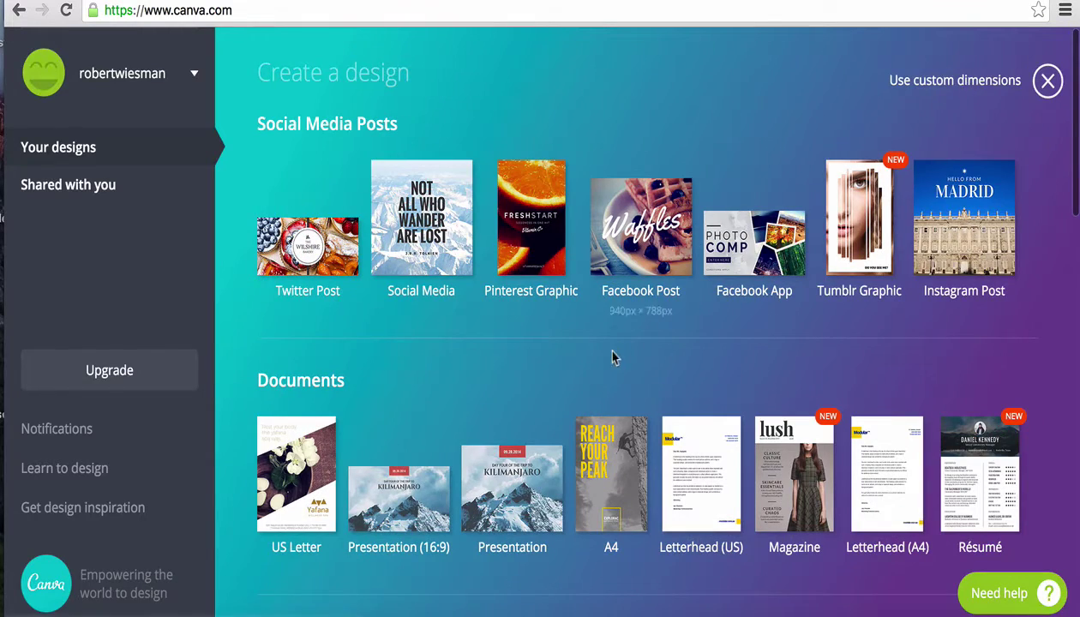
scroll(611, 357, down, 5)
scroll(611, 357, down, 3)
scroll(610, 357, down, 2)
scroll(611, 356, down, 2)
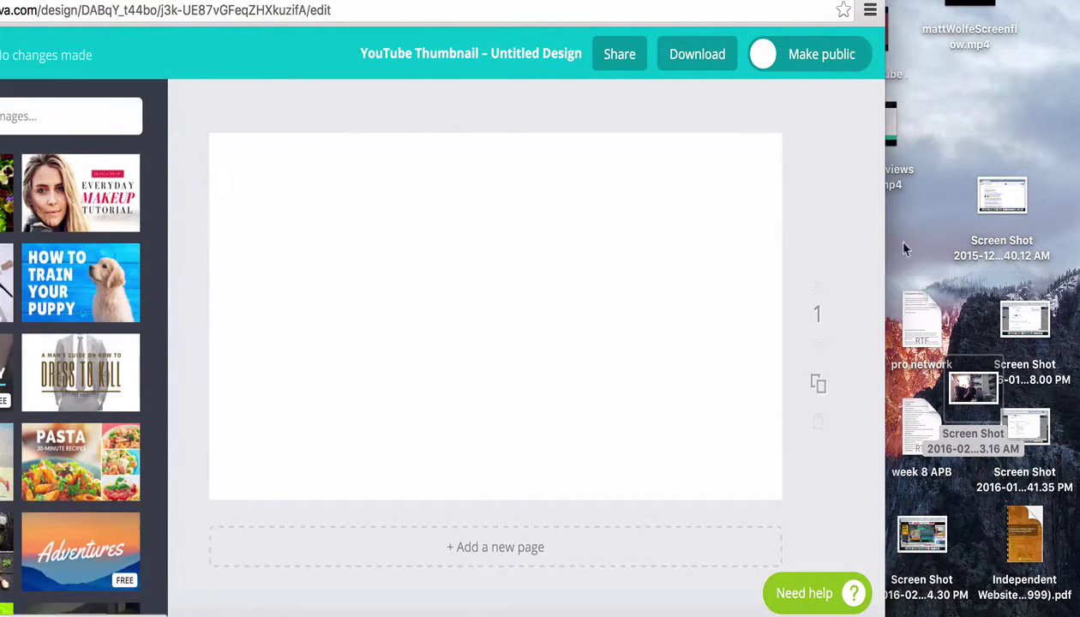
Upload the video-frame screenshot into Canva and add it to the canvas.
click(962, 339)
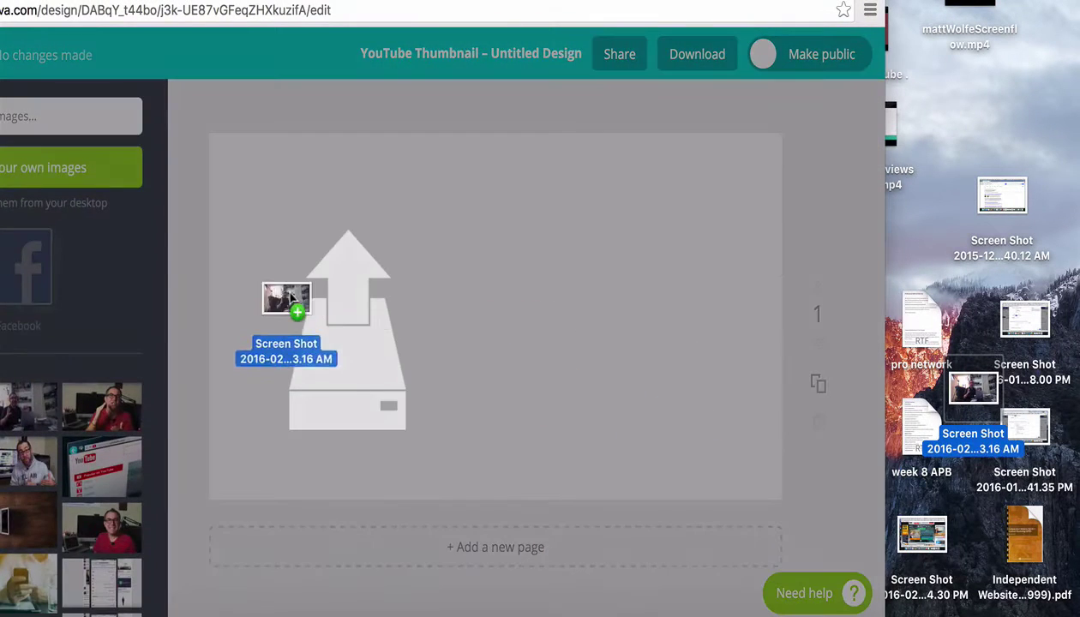
drag(977, 390, 279, 304)
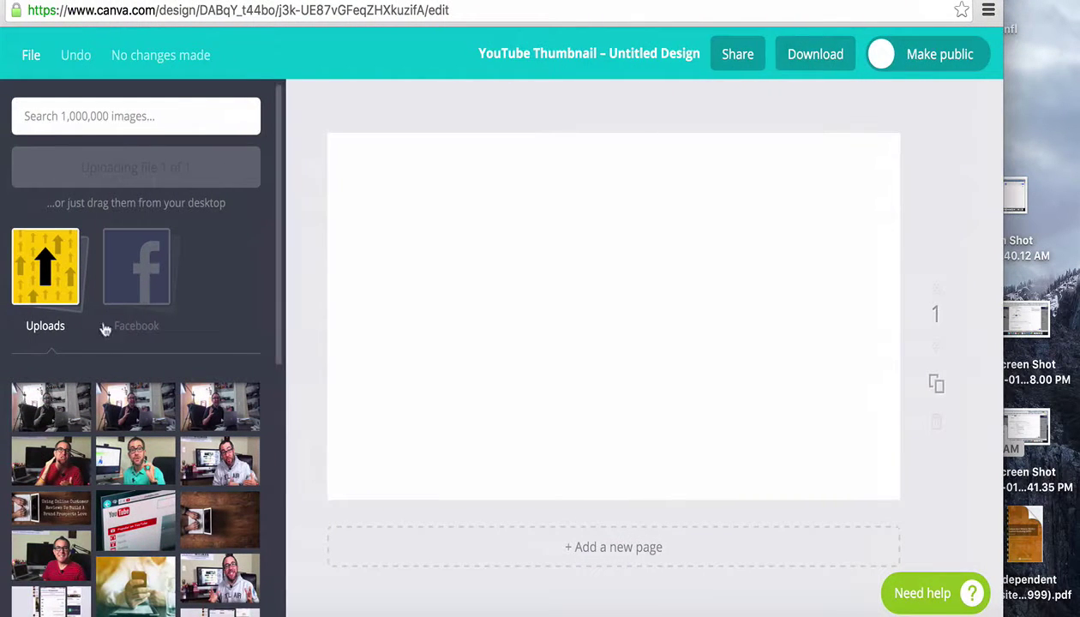
mouse_move(135, 407)
click(120, 403)
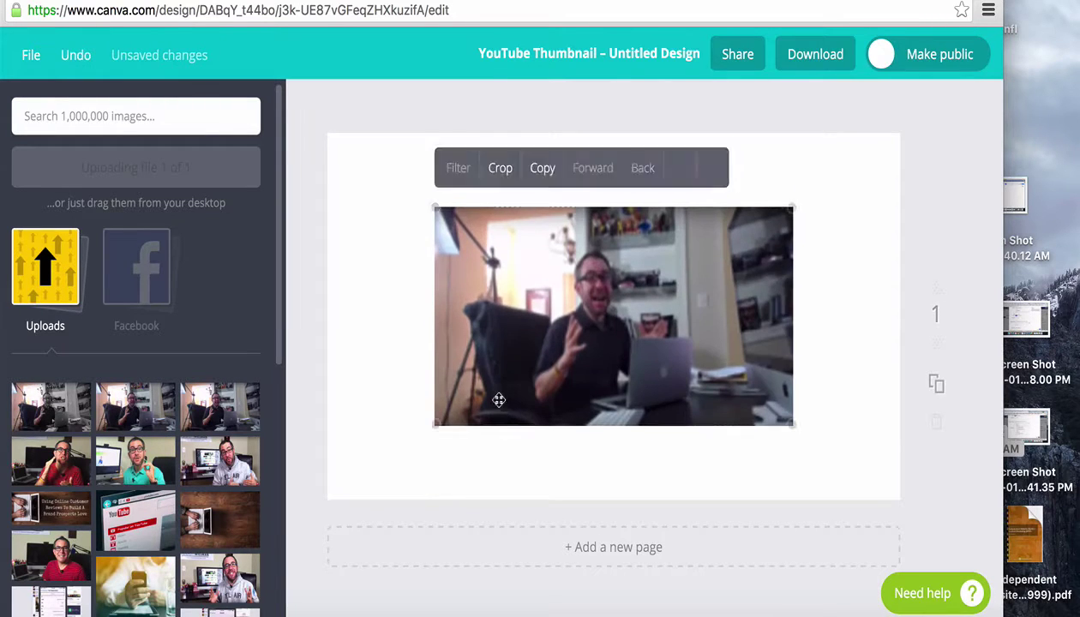
Stretch and shift the photo so it covers the whole thumbnail canvas.
drag(436, 208, 289, 117)
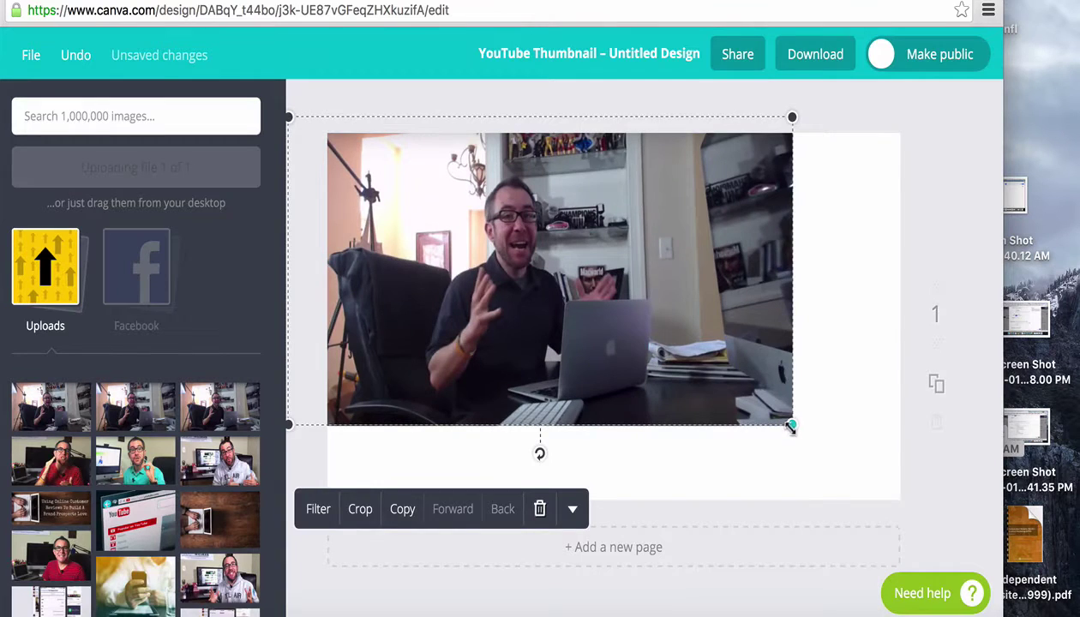
drag(790, 426, 946, 518)
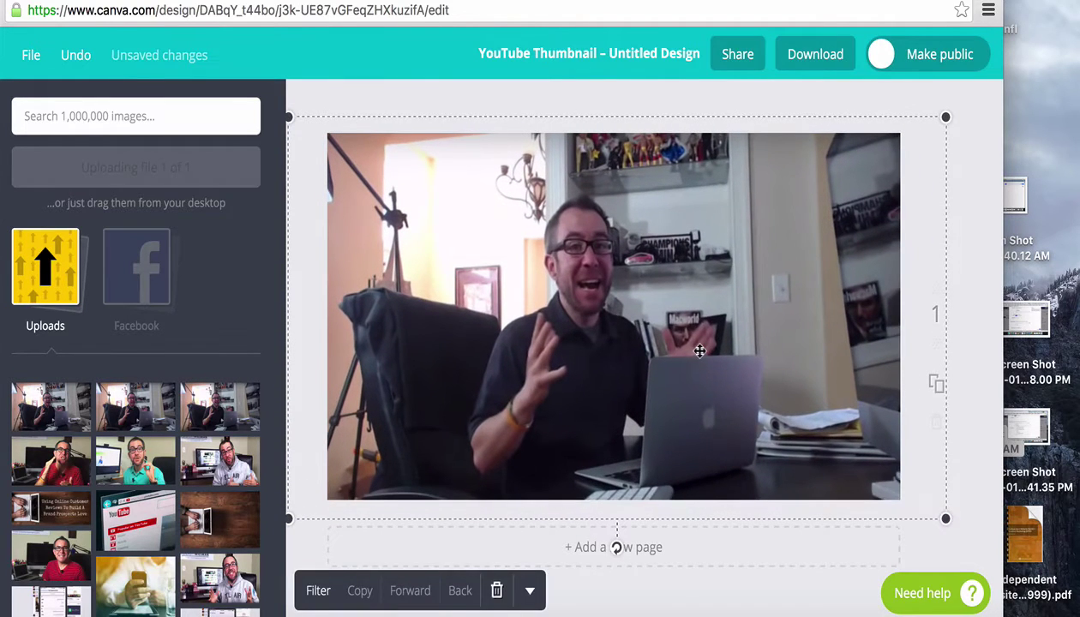
drag(749, 285, 782, 285)
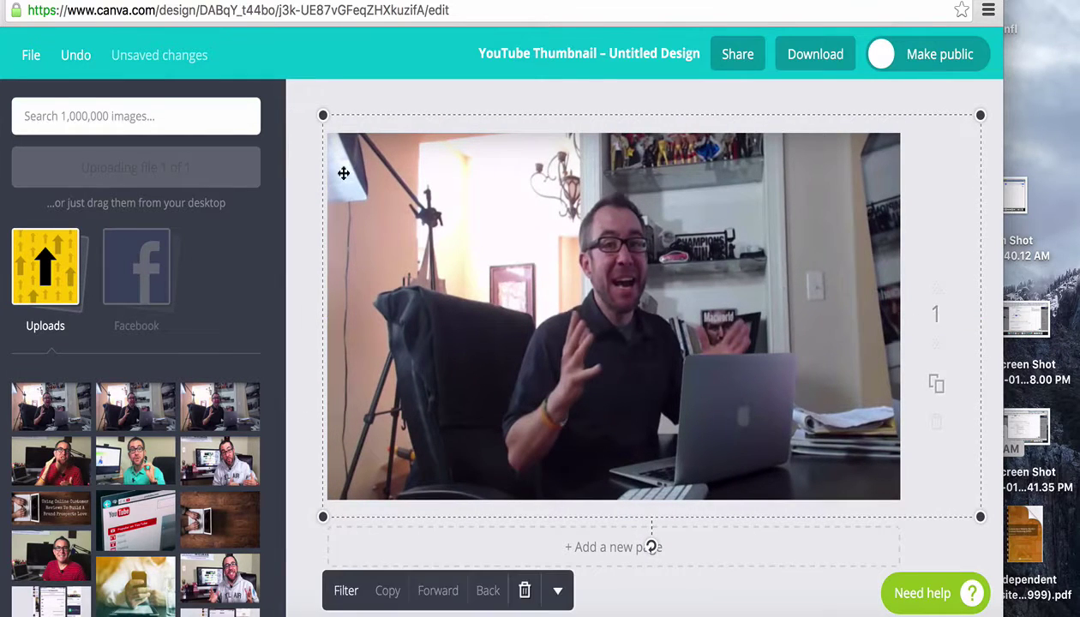
click(300, 128)
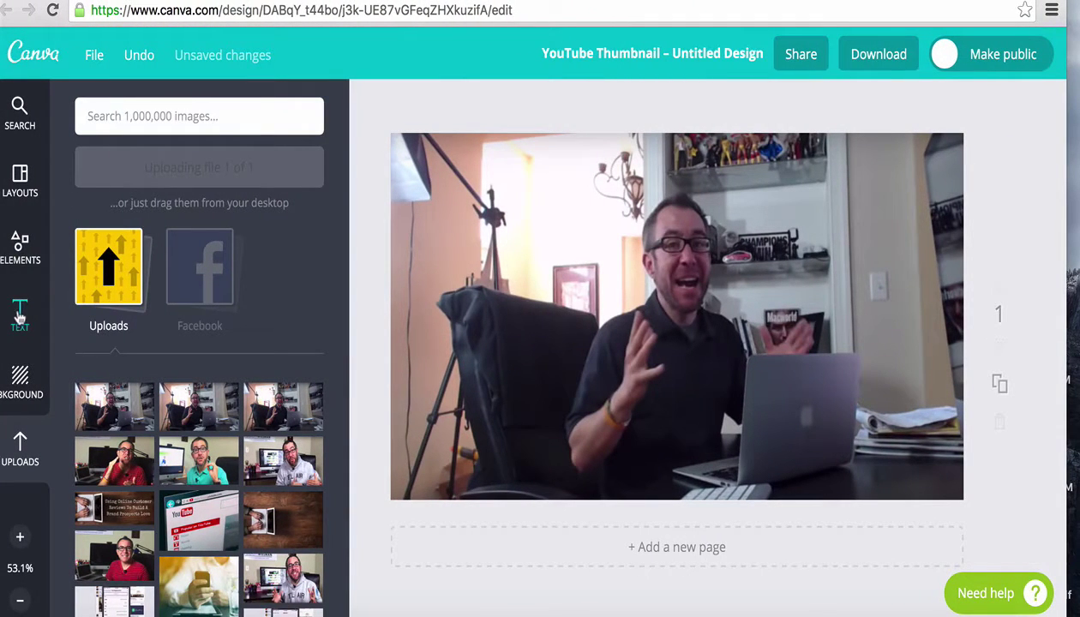
Add the Copenhagen text combination to the canvas, then delete it again.
click(20, 316)
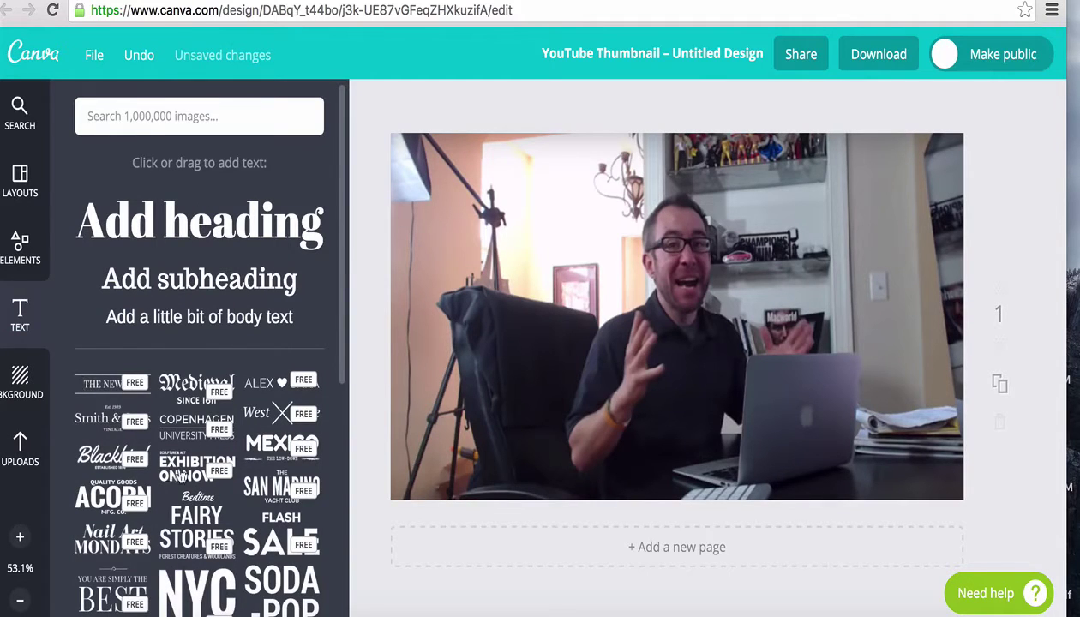
click(197, 425)
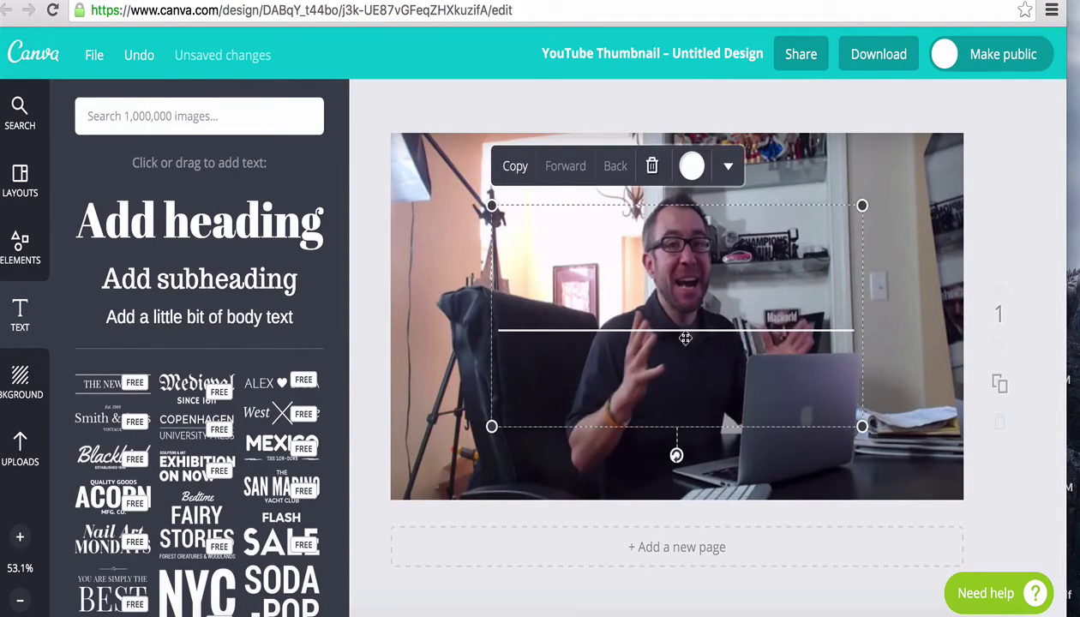
double_click(733, 267)
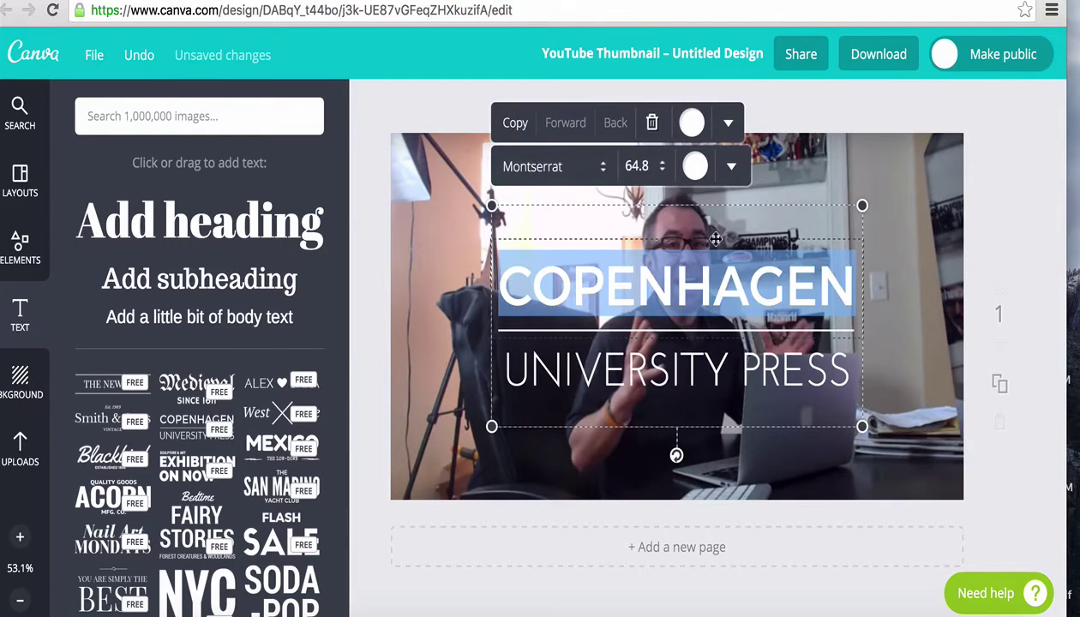
click(652, 125)
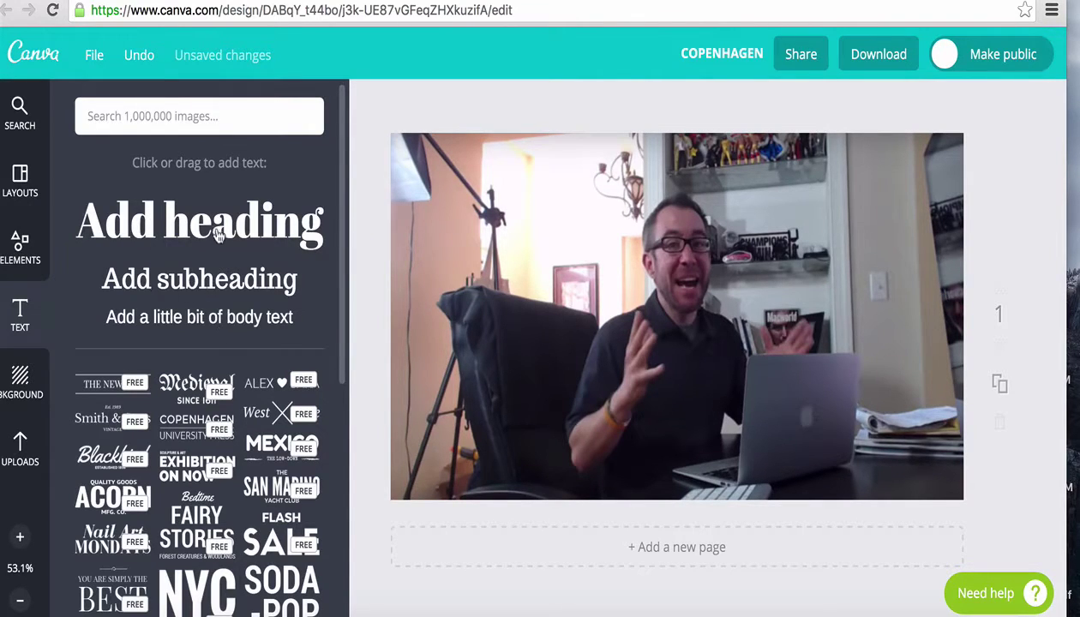
Add a heading text box over the photo and colour it white.
click(216, 224)
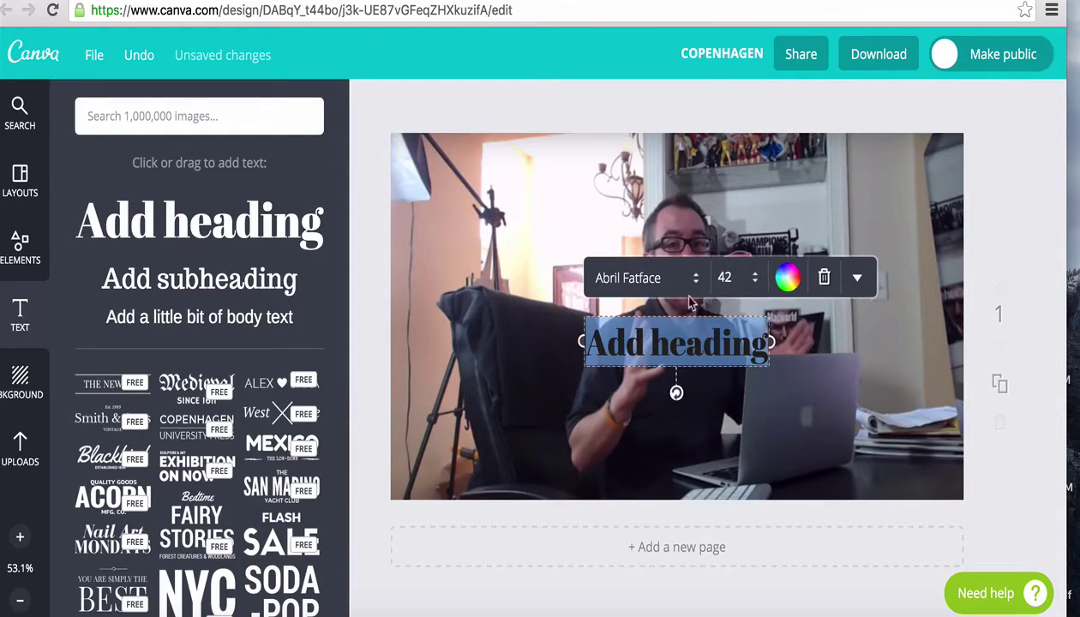
click(786, 280)
click(765, 180)
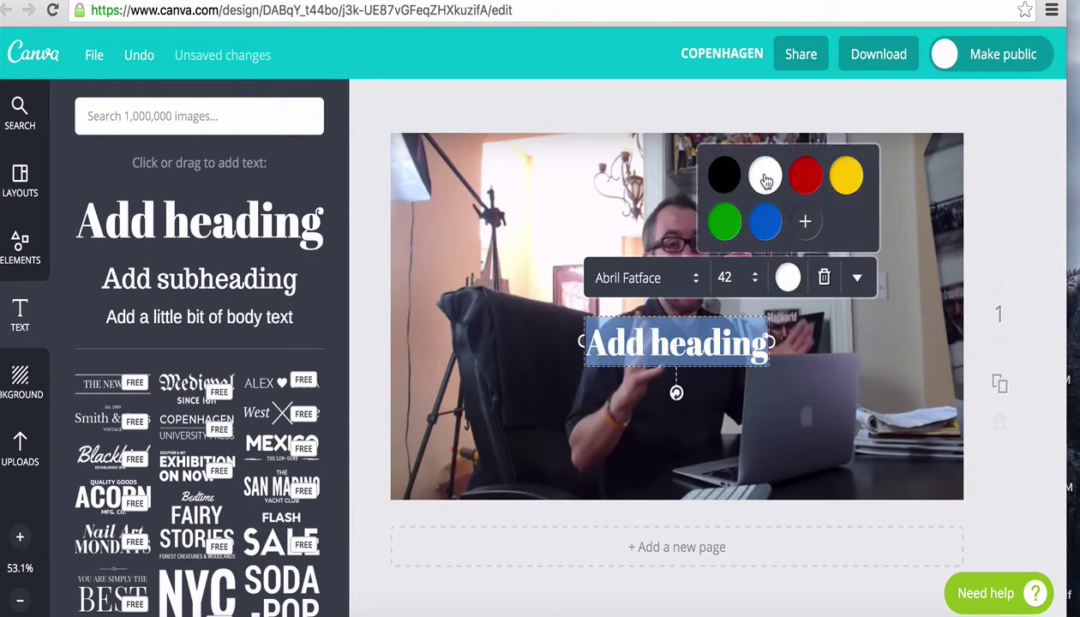
click(702, 403)
click(682, 356)
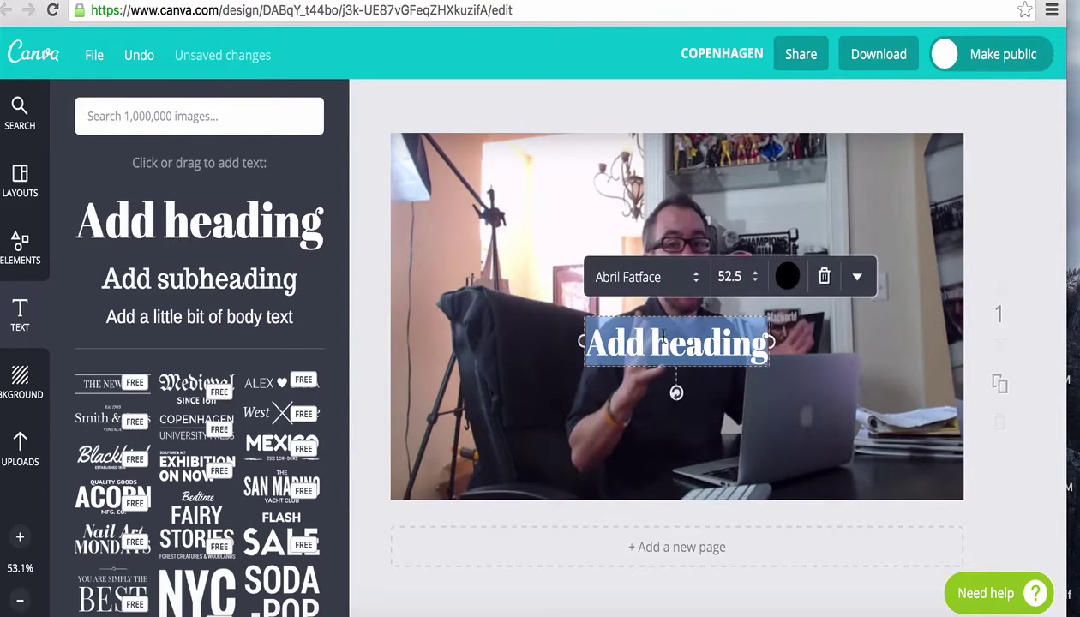
click(787, 278)
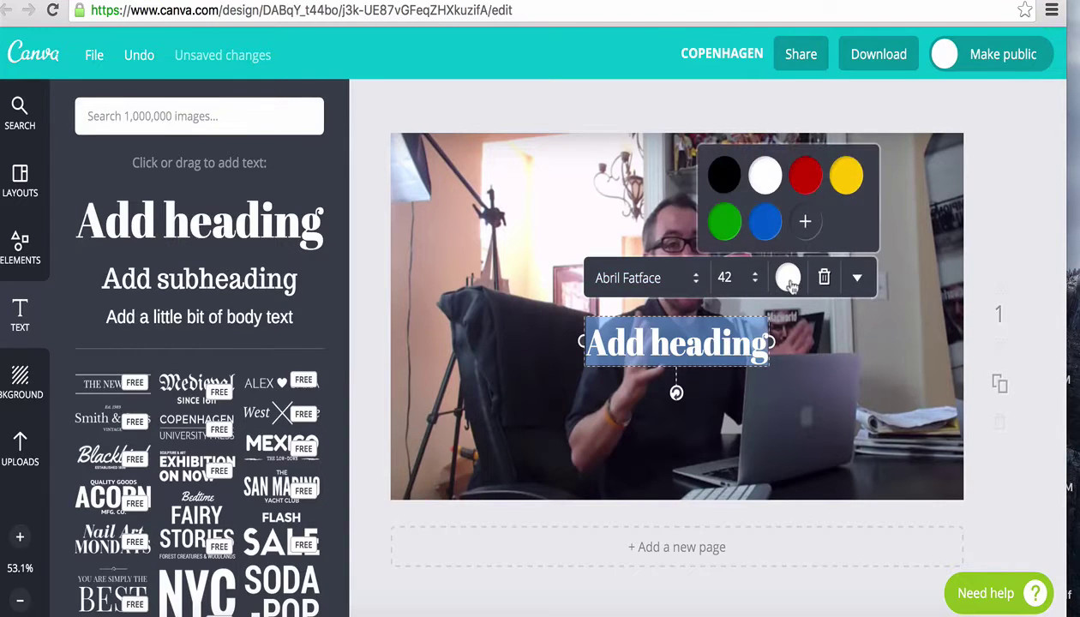
click(807, 221)
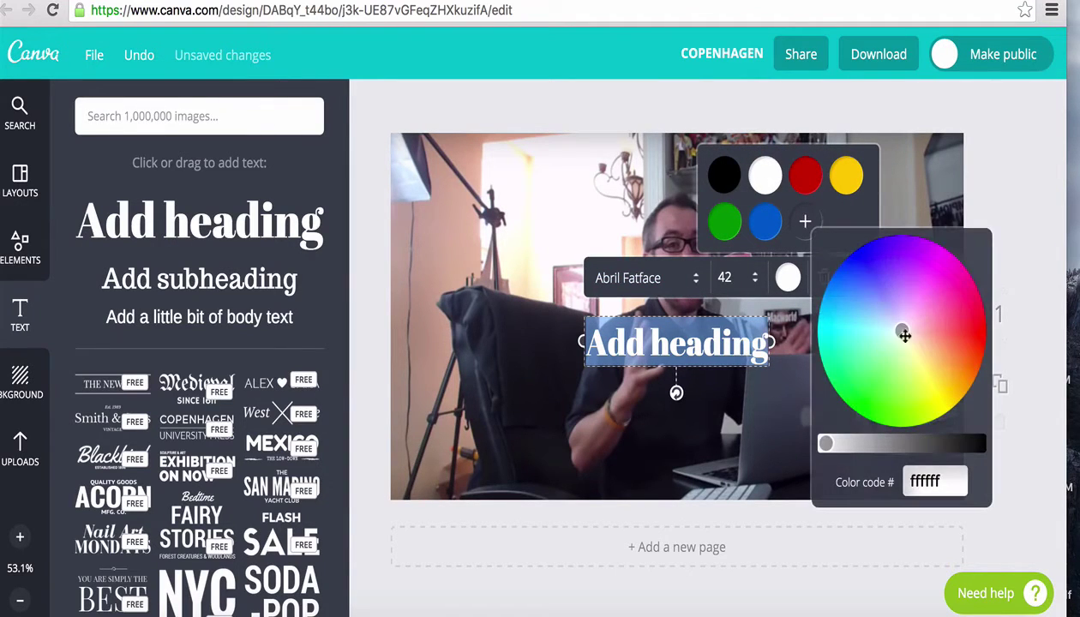
click(896, 190)
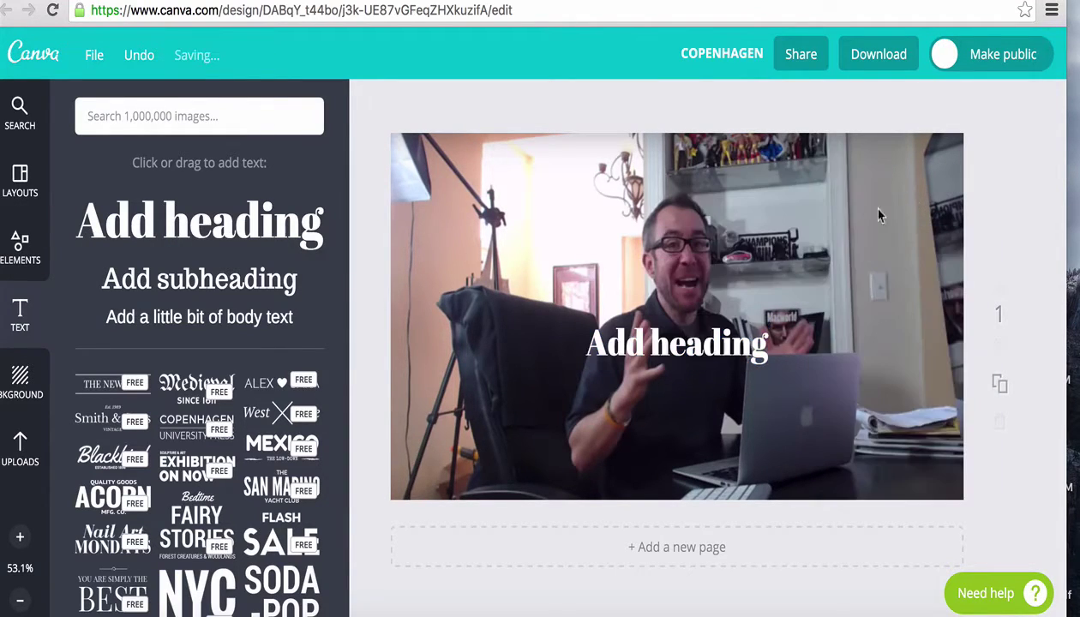
Set the heading font to Arialle and make it bold.
click(716, 328)
click(755, 280)
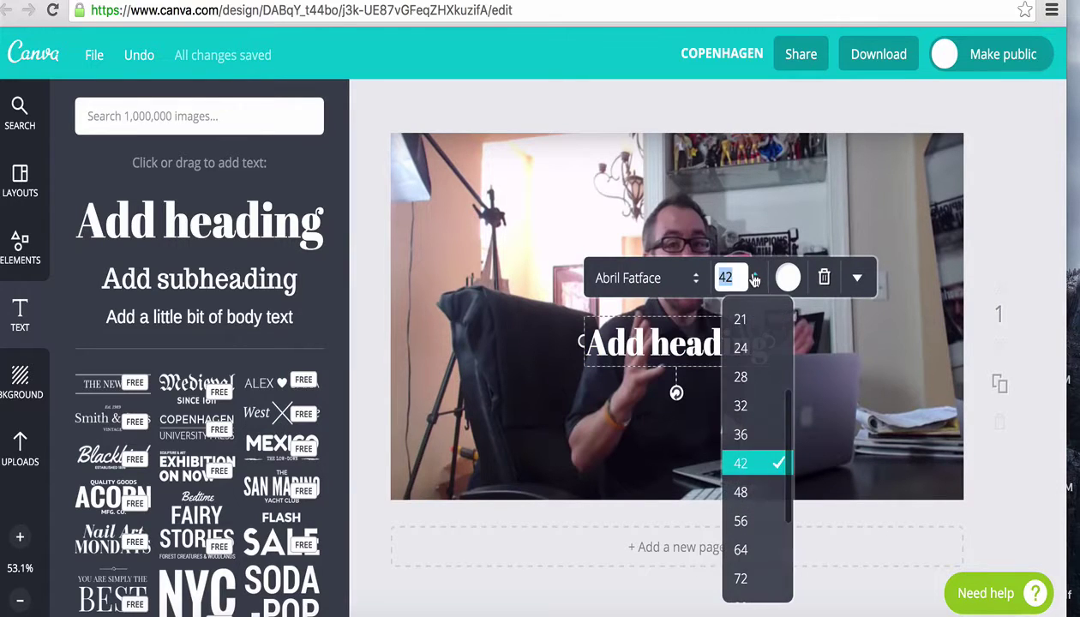
click(676, 291)
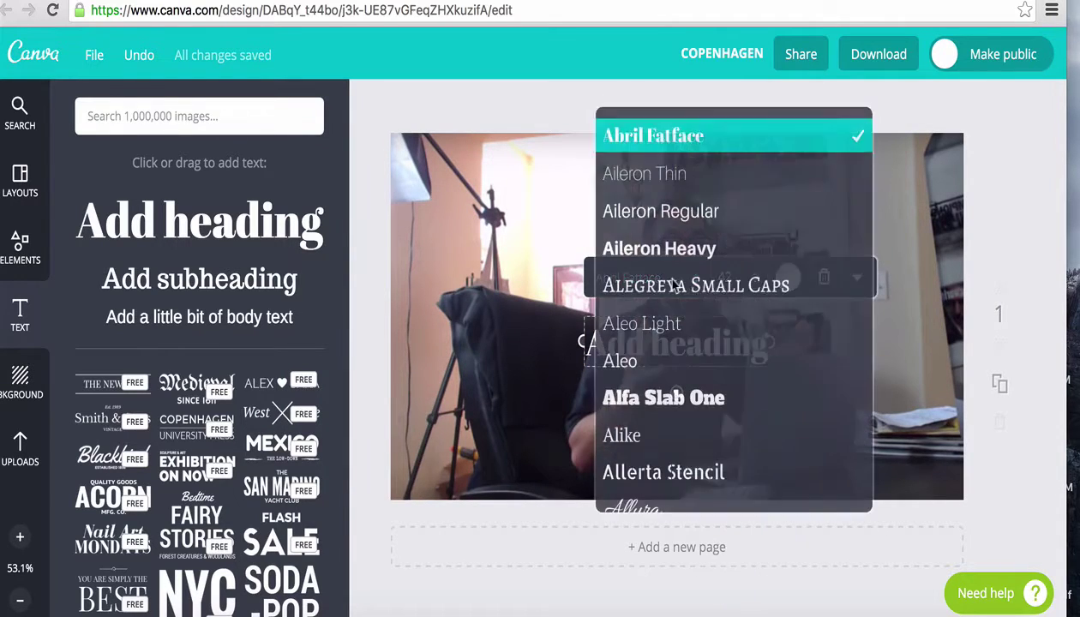
scroll(655, 359, down, 3)
scroll(665, 367, down, 1)
scroll(661, 367, down, 3)
scroll(652, 369, down, 1)
click(647, 370)
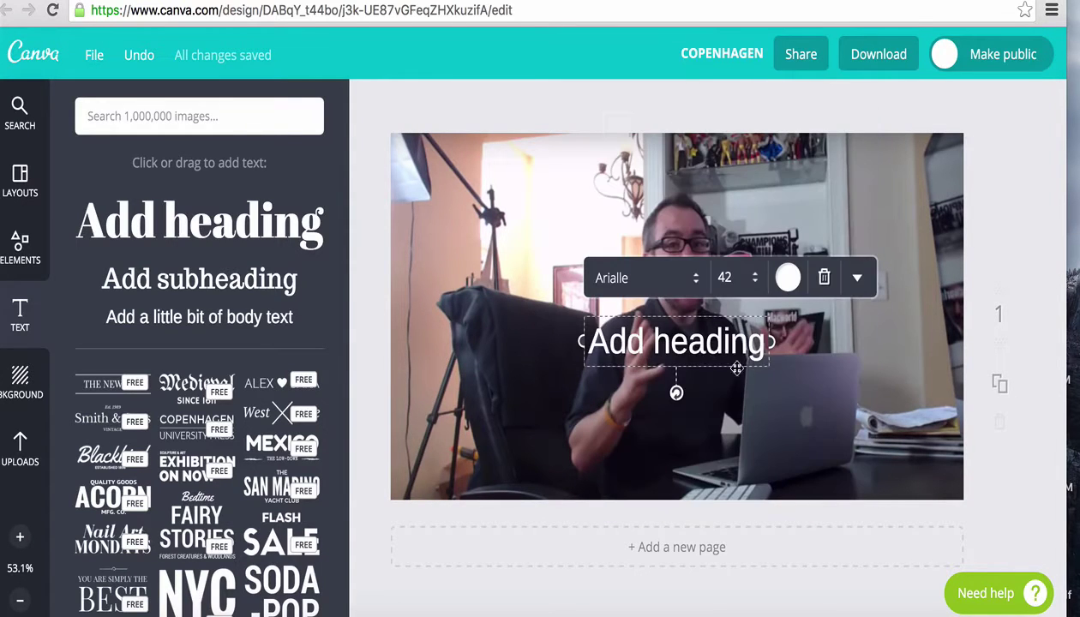
click(856, 277)
click(814, 323)
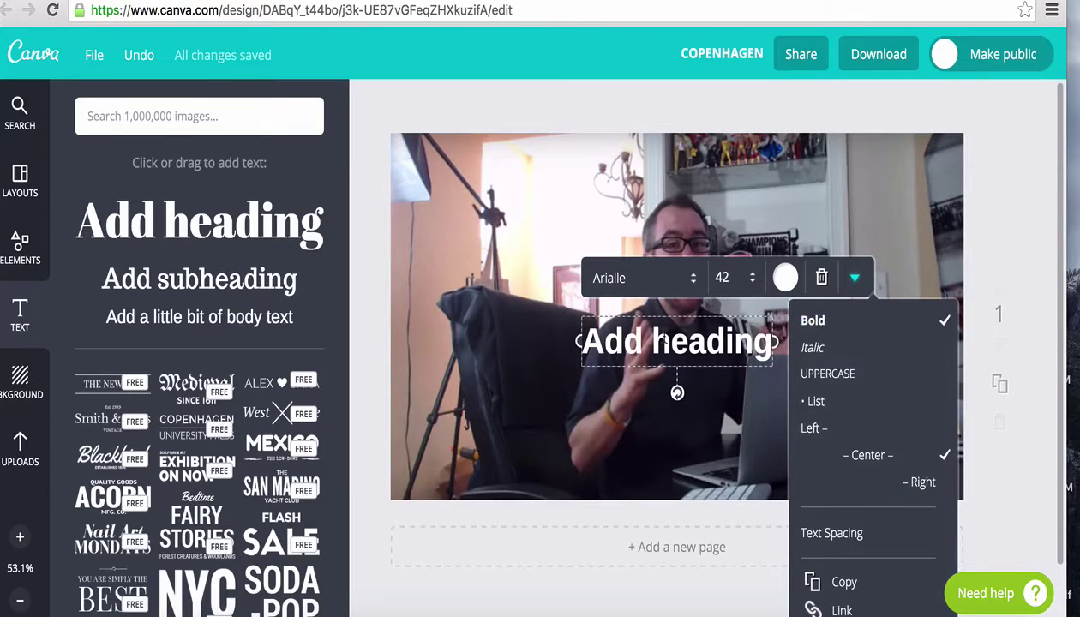
Change the heading to 'Car Pro' at size 64 and move it upper-left.
double_click(664, 337)
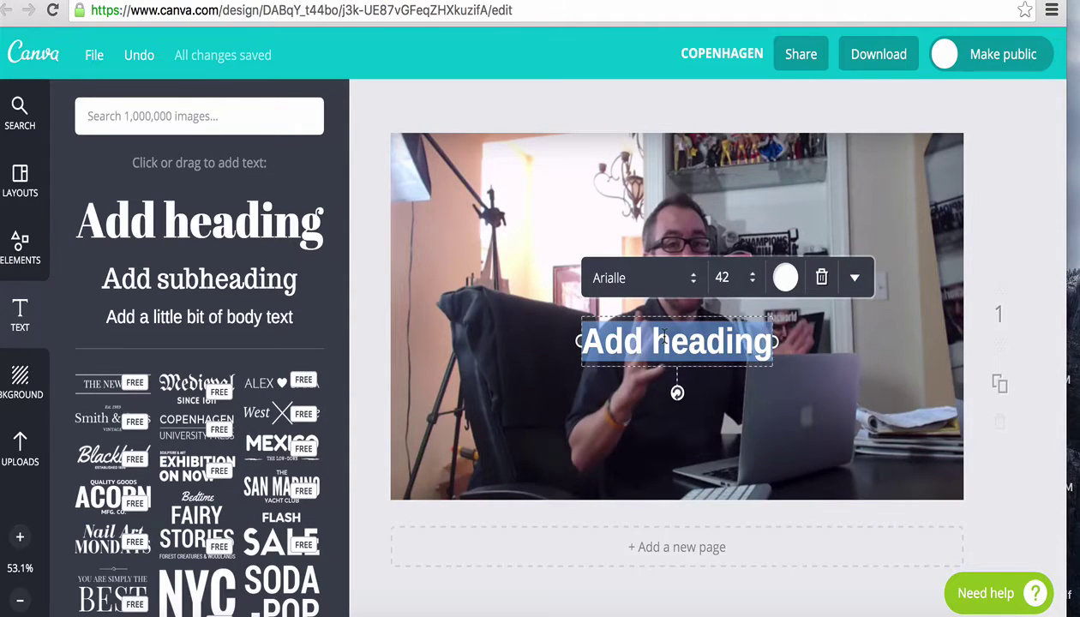
text(Car Pro)
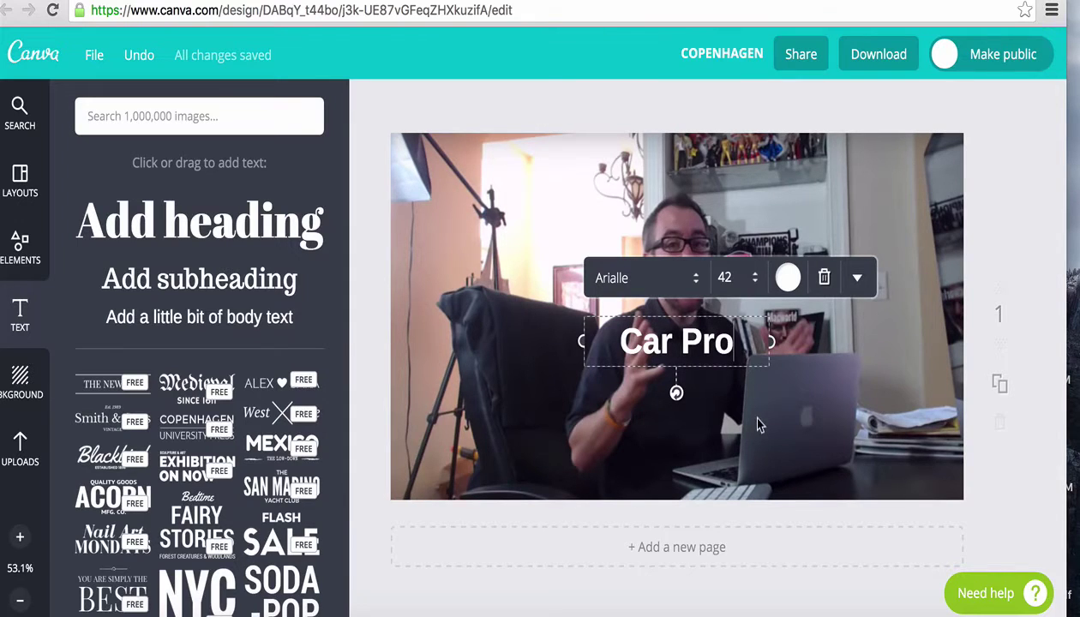
click(731, 378)
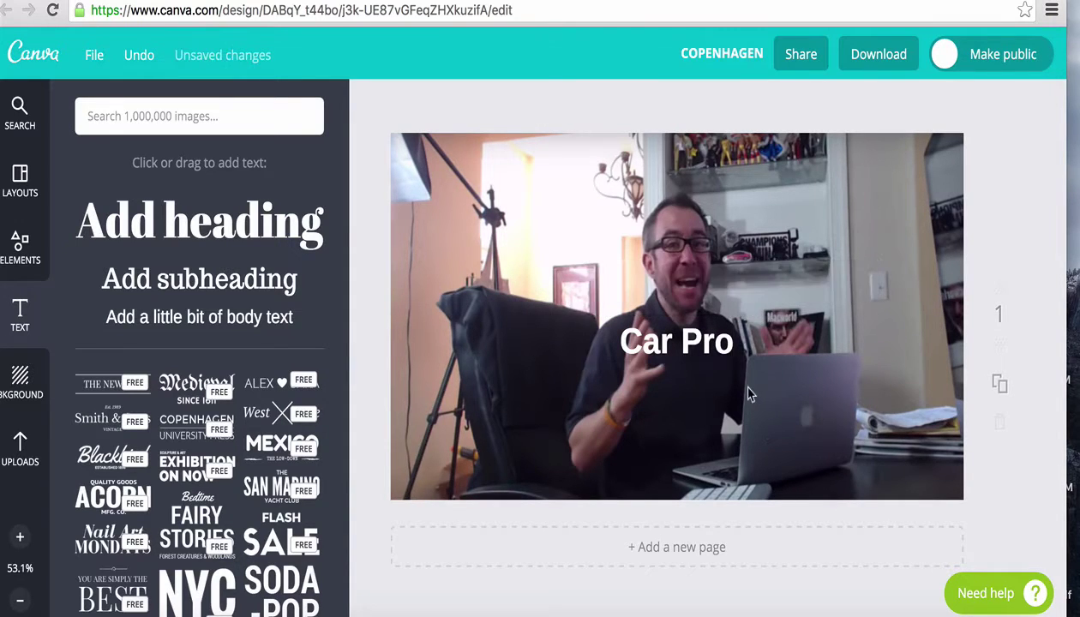
click(698, 340)
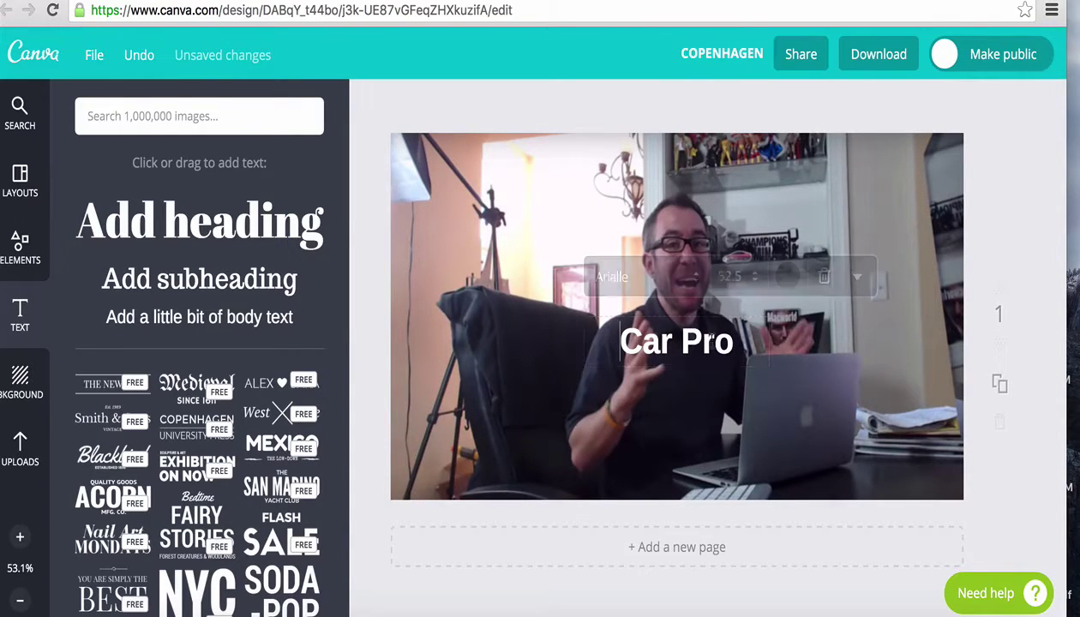
click(757, 279)
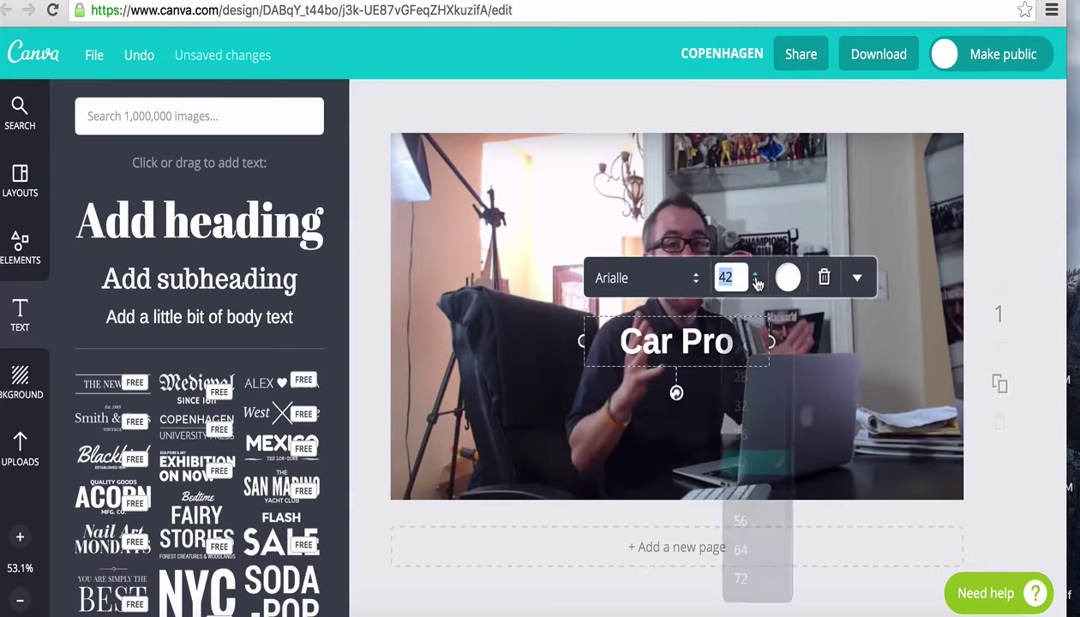
click(743, 554)
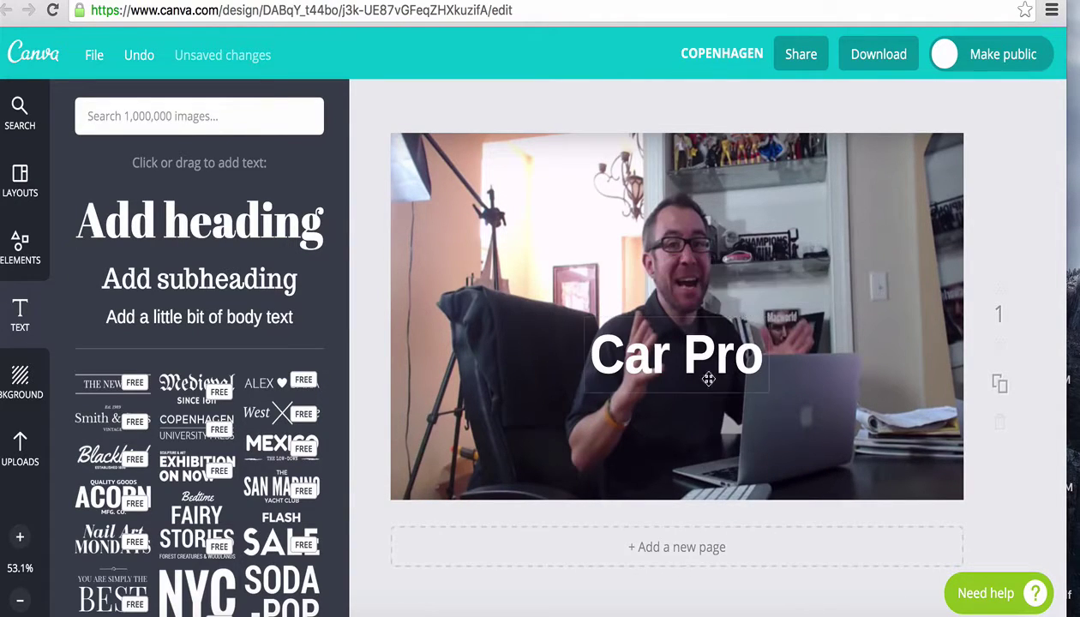
drag(708, 367, 519, 319)
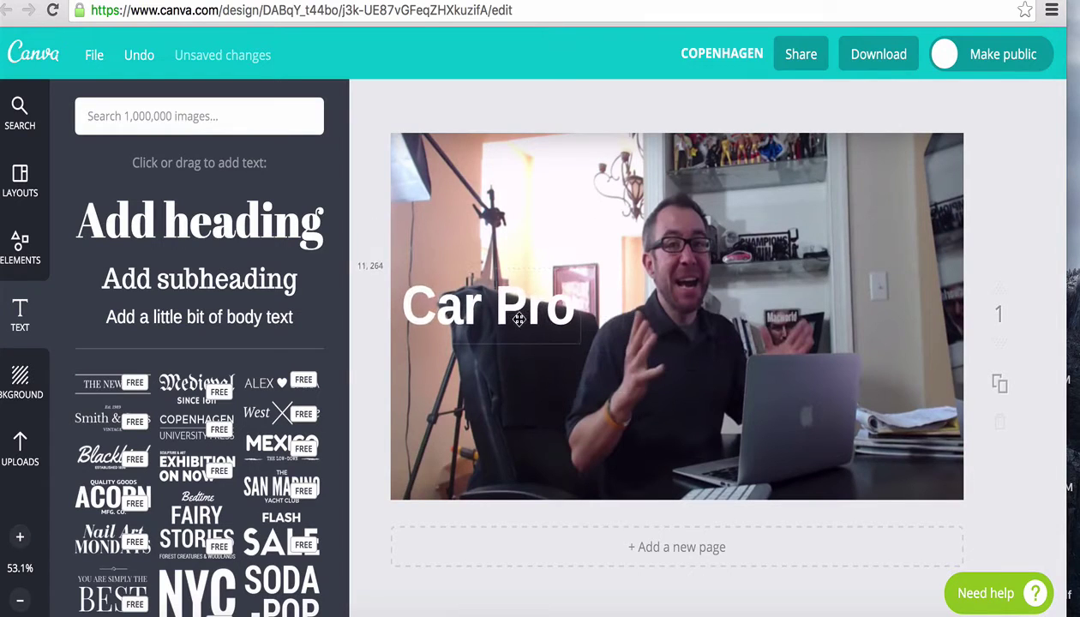
Drag in a second heading below Car Pro and browse fonts for Arialle.
drag(219, 227, 676, 343)
click(690, 277)
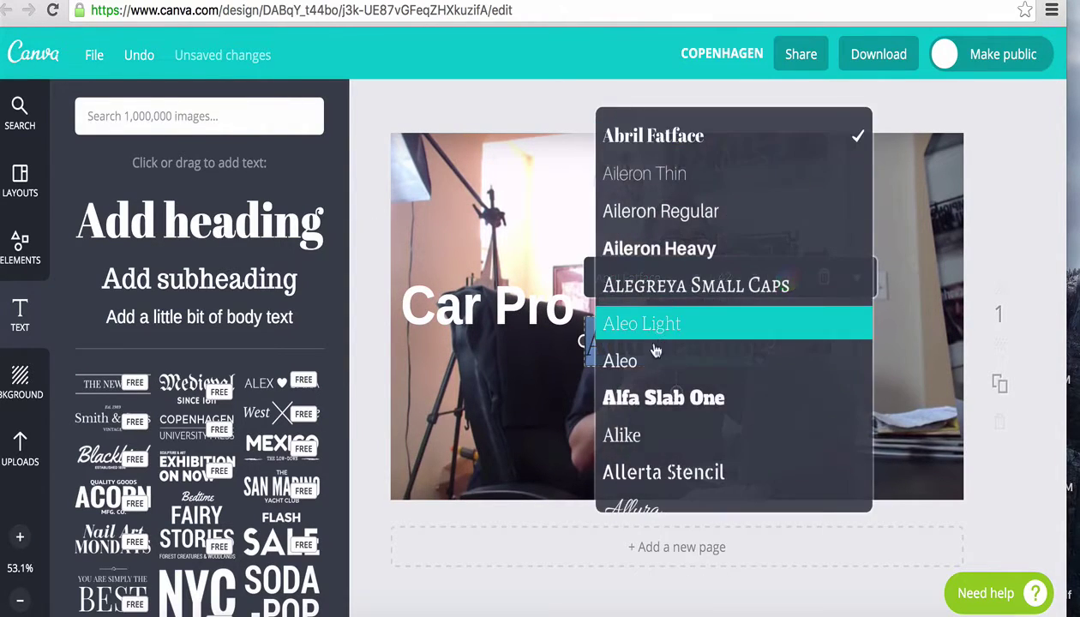
scroll(654, 389, down, 2)
scroll(653, 389, down, 2)
scroll(653, 388, down, 1)
scroll(653, 388, down, 2)
Format the second heading as Arialle, size 48, white and bold.
click(637, 414)
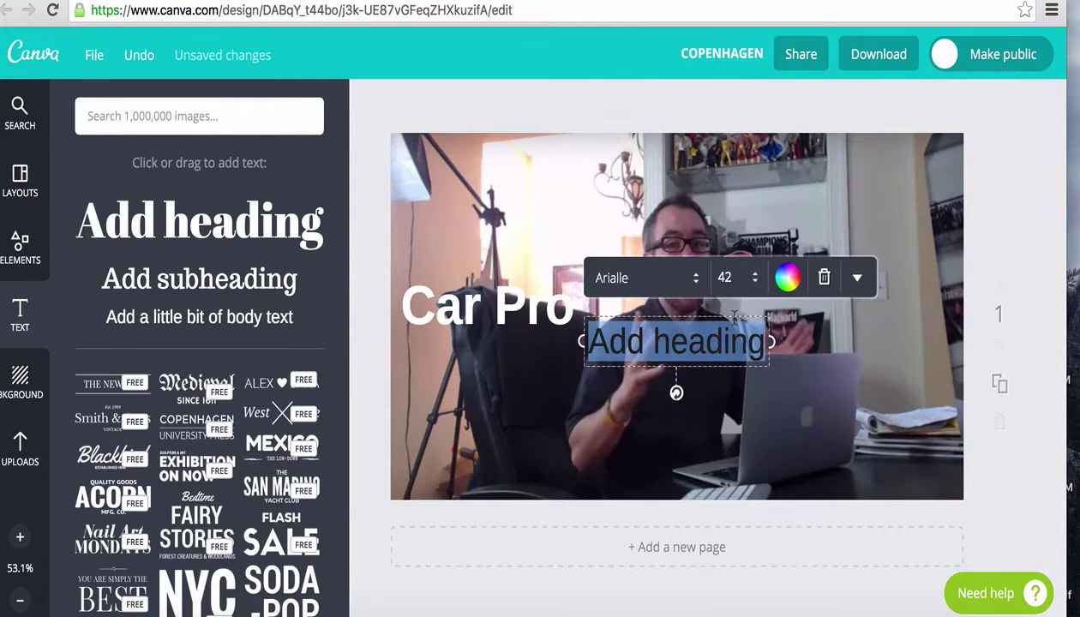
click(757, 282)
click(729, 278)
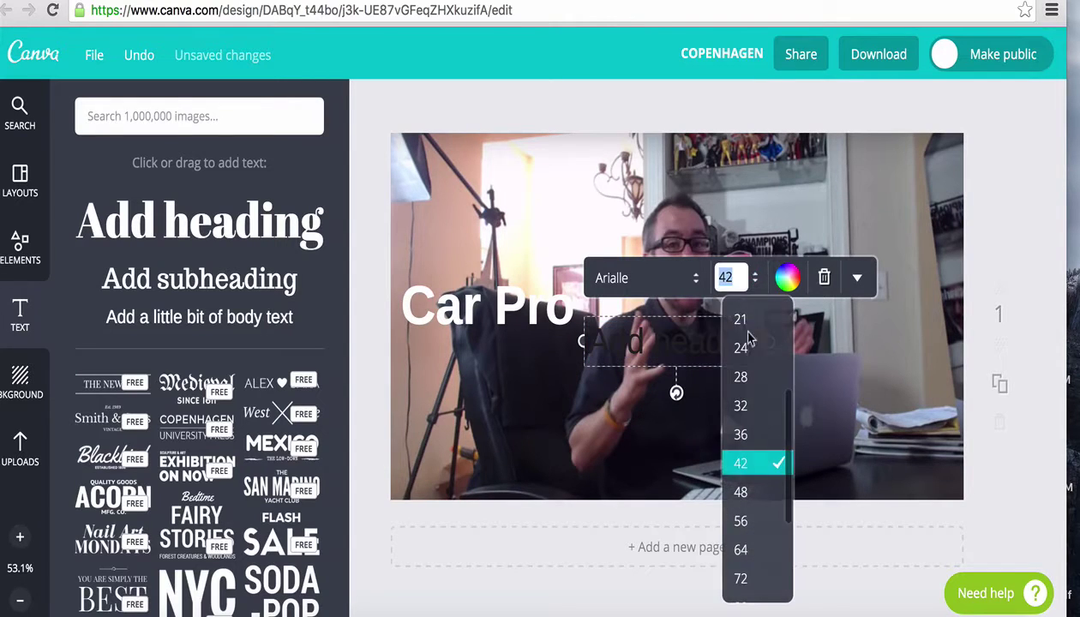
click(741, 493)
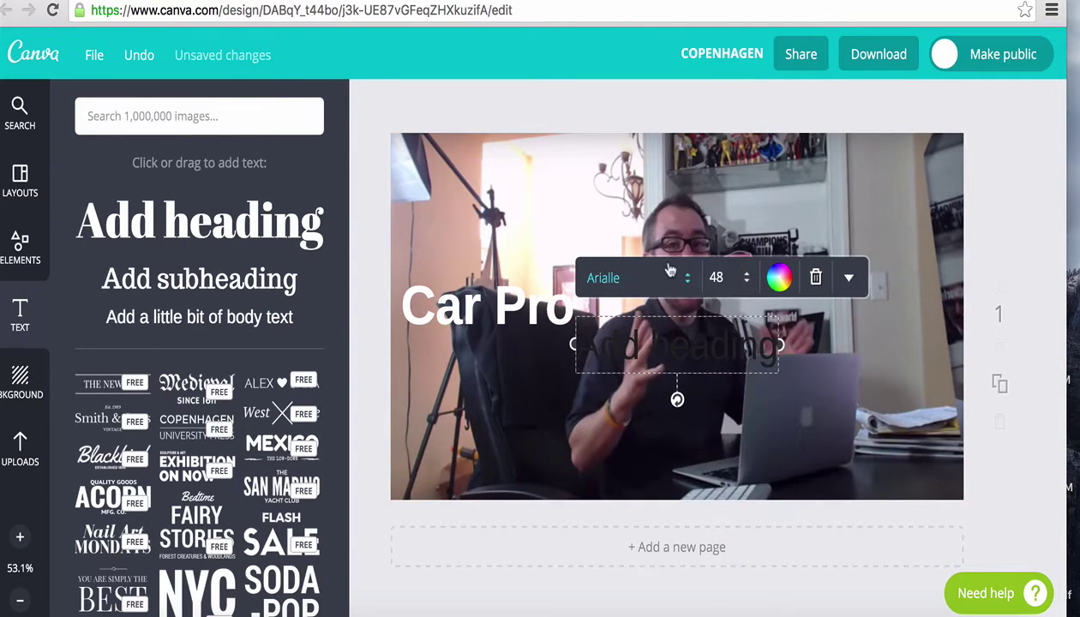
click(781, 277)
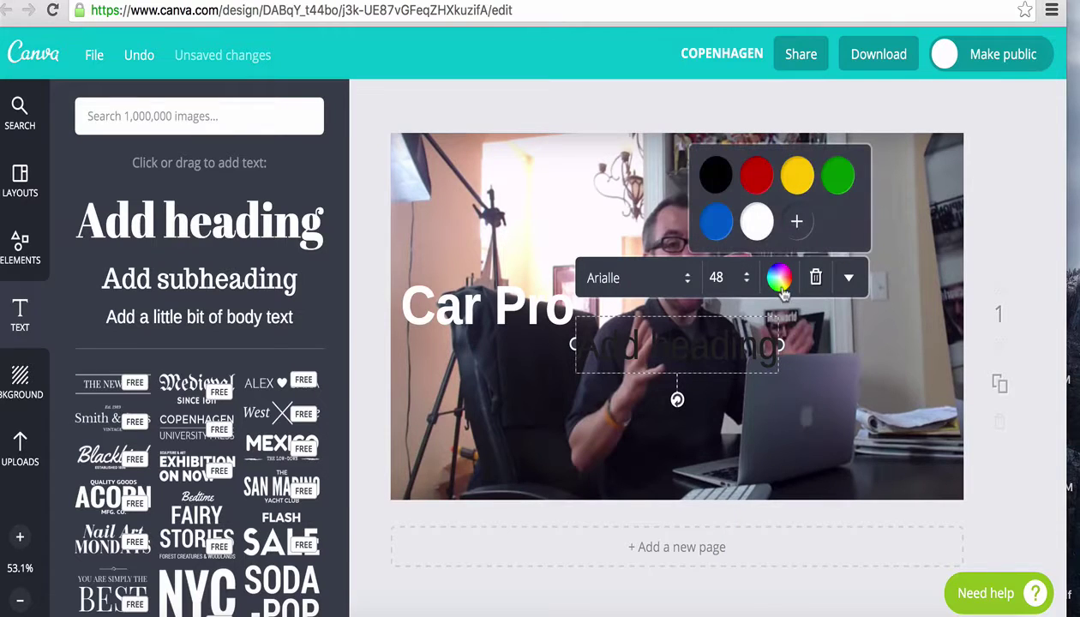
click(759, 224)
click(849, 278)
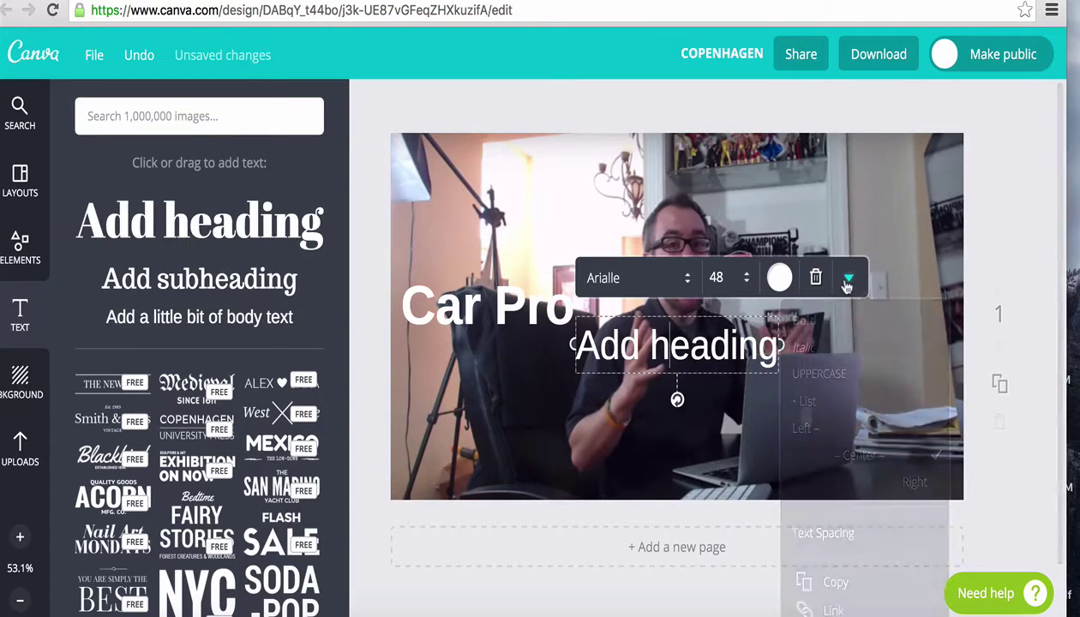
click(806, 324)
click(672, 343)
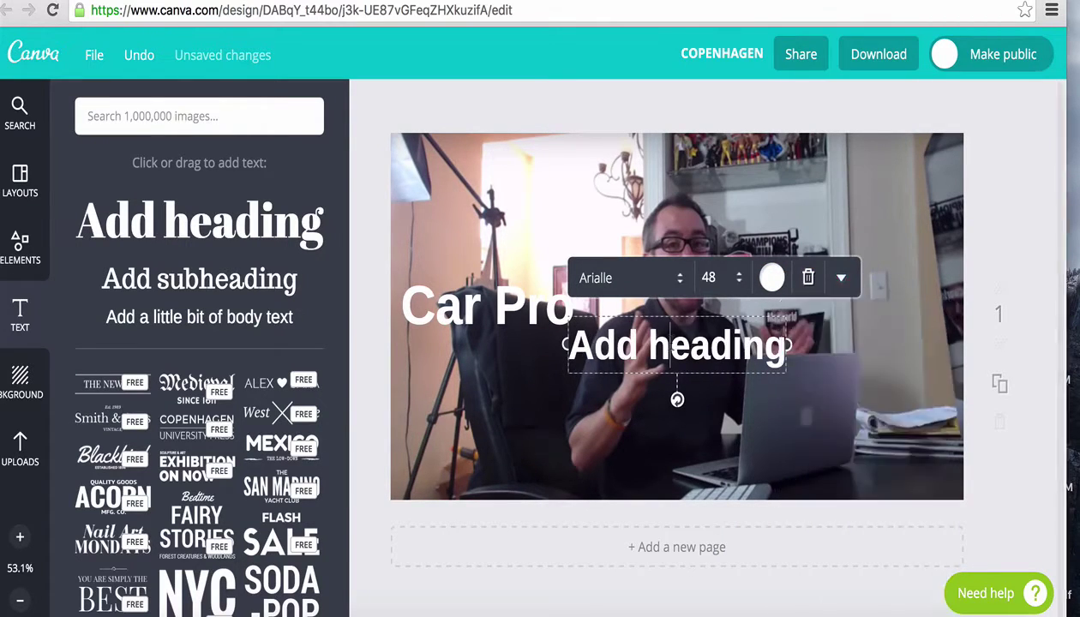
Retype it as 'Website Tips', place it left under Car Pro, and raise Car Pro.
double_click(672, 343)
text(Website Tip)
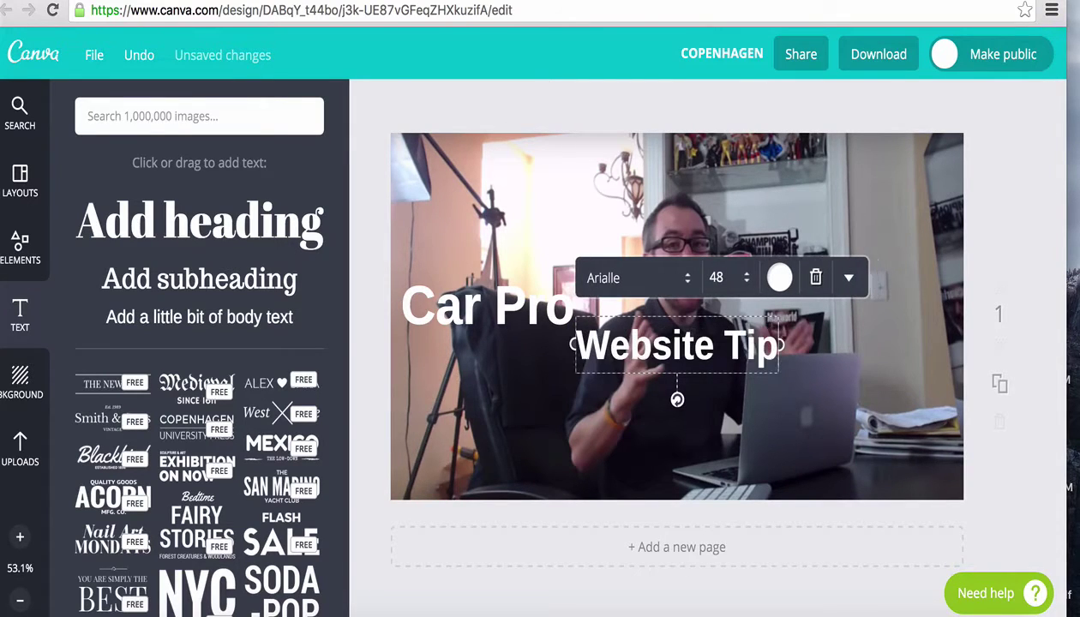
text(s)
click(725, 431)
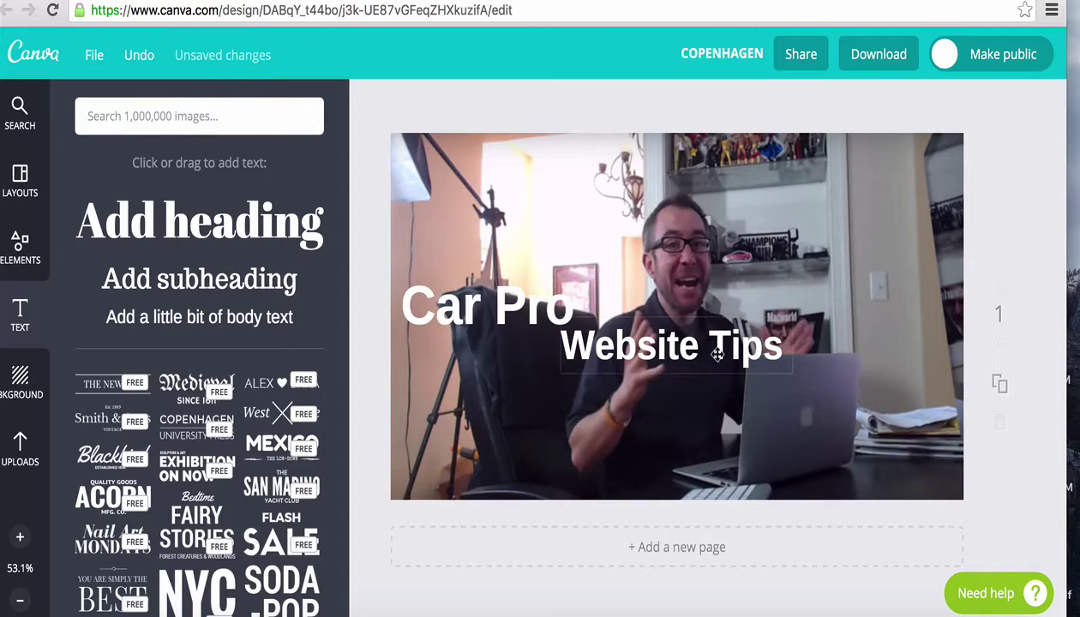
mouse_move(707, 344)
mouse_down()
mouse_move(547, 400)
mouse_move(549, 369)
mouse_up()
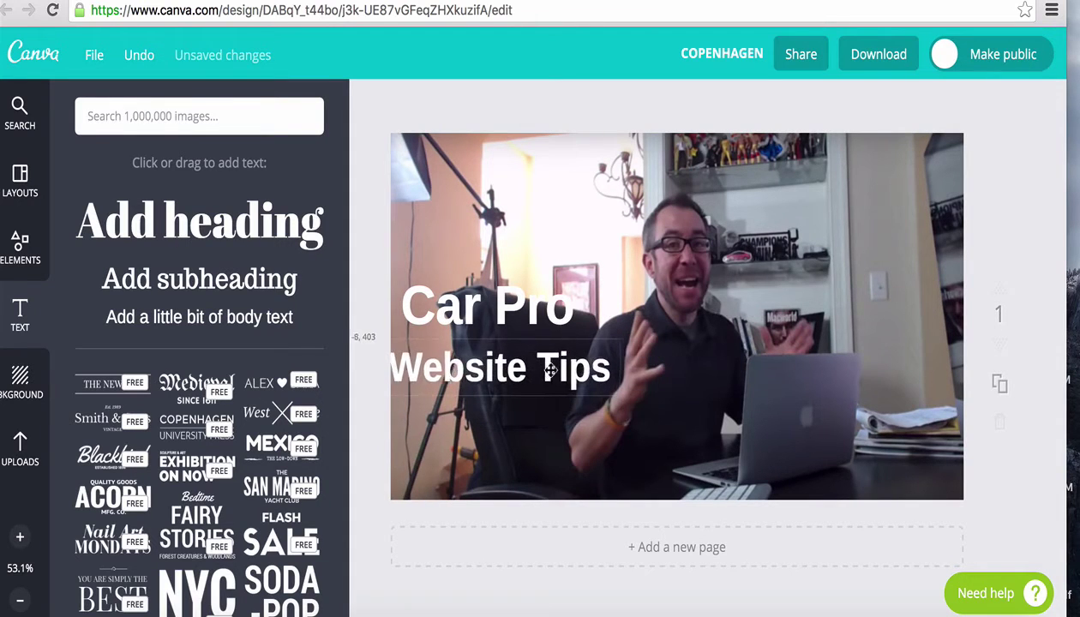
mouse_move(506, 307)
mouse_down()
mouse_move(505, 270)
mouse_move(521, 256)
mouse_up()
Add a white square from Elements > Shapes onto the thumbnail photo.
click(546, 256)
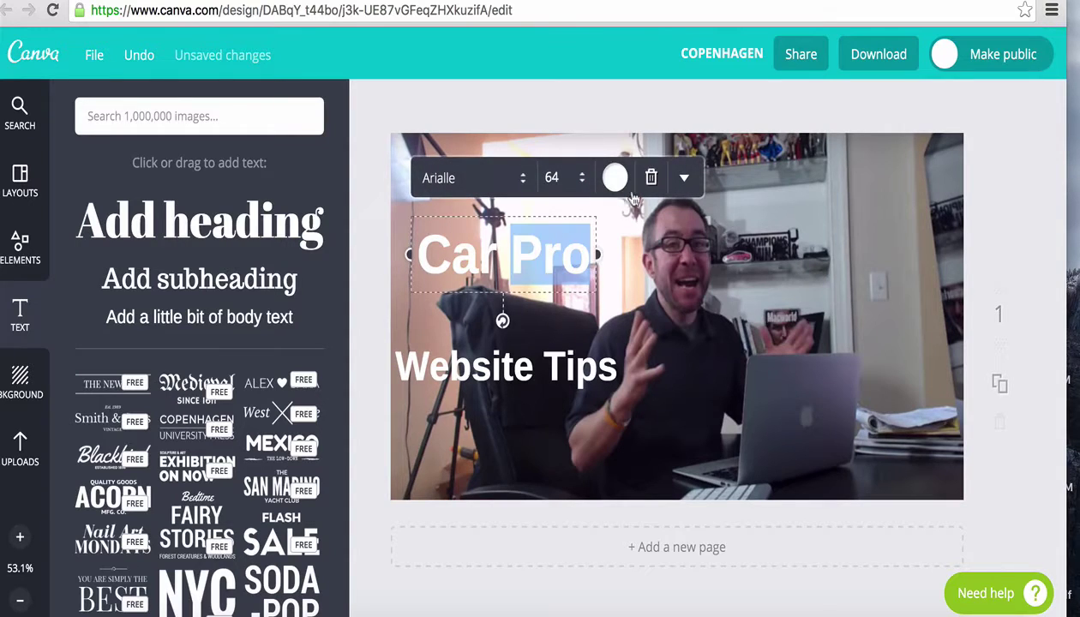
click(450, 322)
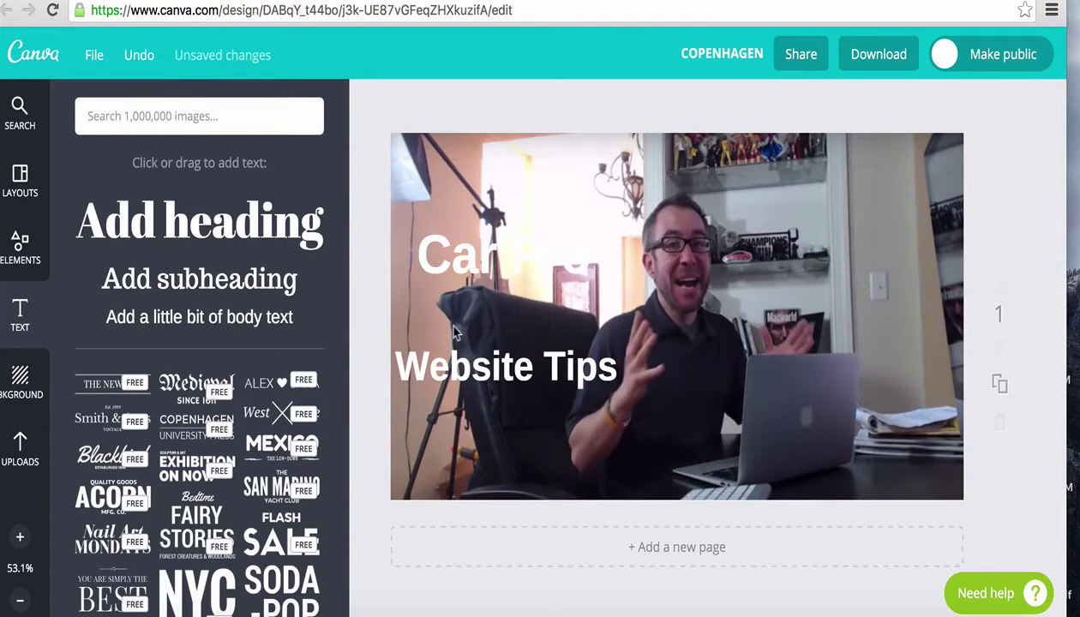
click(17, 248)
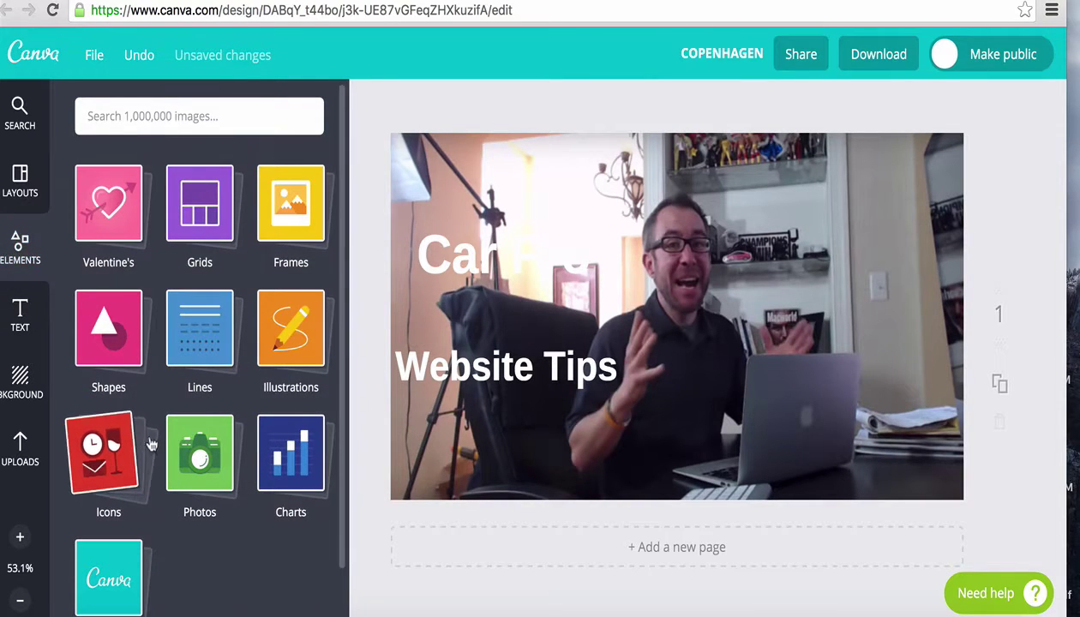
click(108, 334)
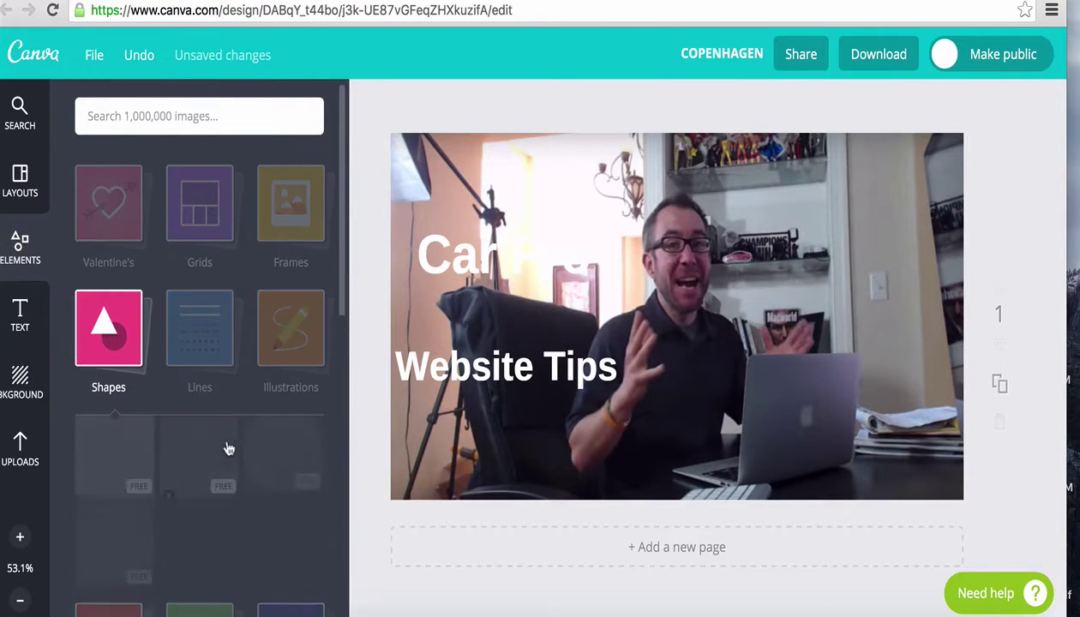
click(137, 451)
click(724, 109)
Colour the square red, resize it into a bar, and send it behind Website Tips.
click(703, 165)
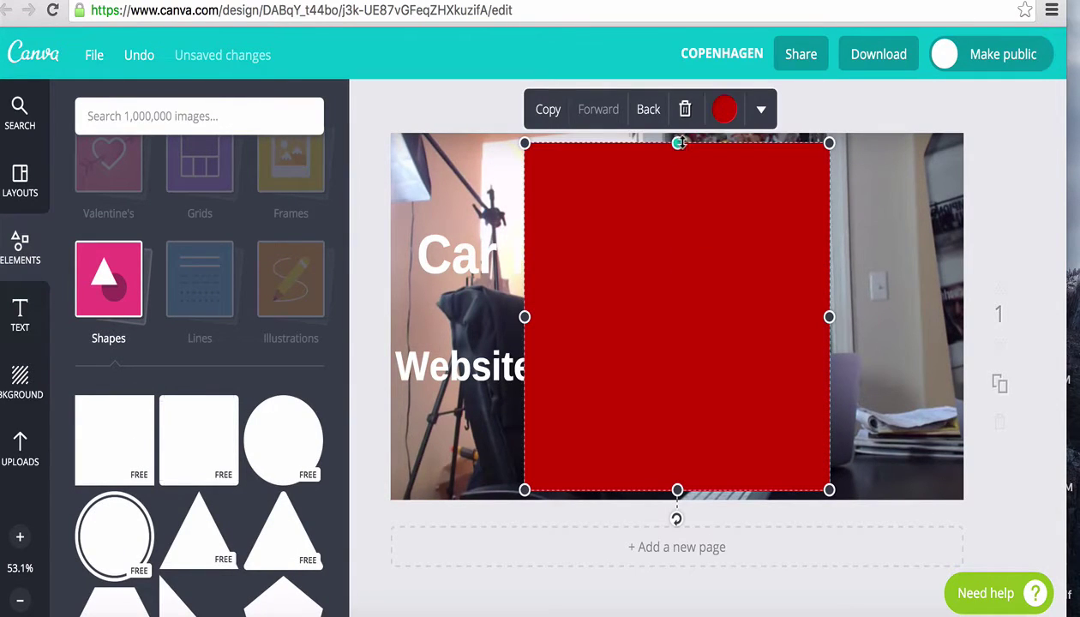
drag(677, 142, 677, 392)
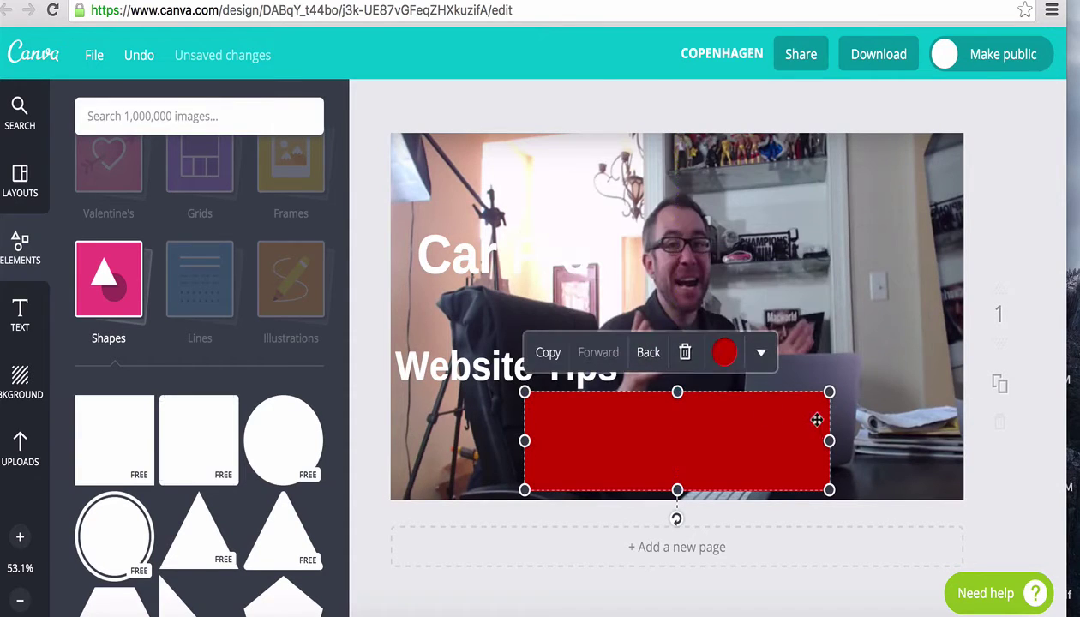
drag(828, 441, 688, 441)
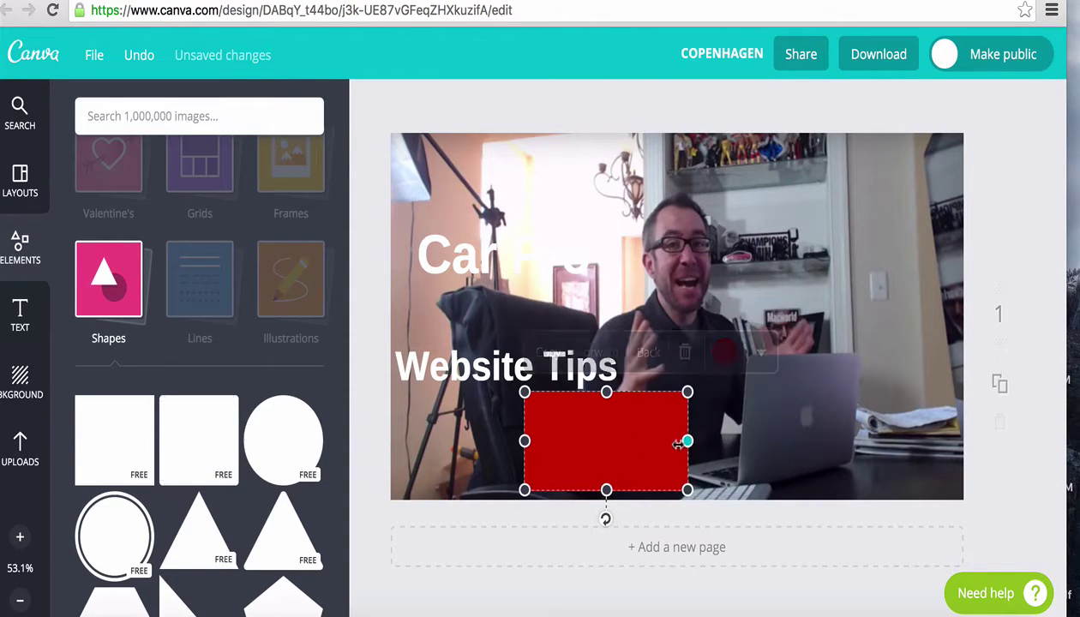
mouse_move(607, 392)
mouse_down()
mouse_move(607, 446)
mouse_move(548, 428)
mouse_move(502, 378)
mouse_move(465, 369)
mouse_move(473, 344)
mouse_up()
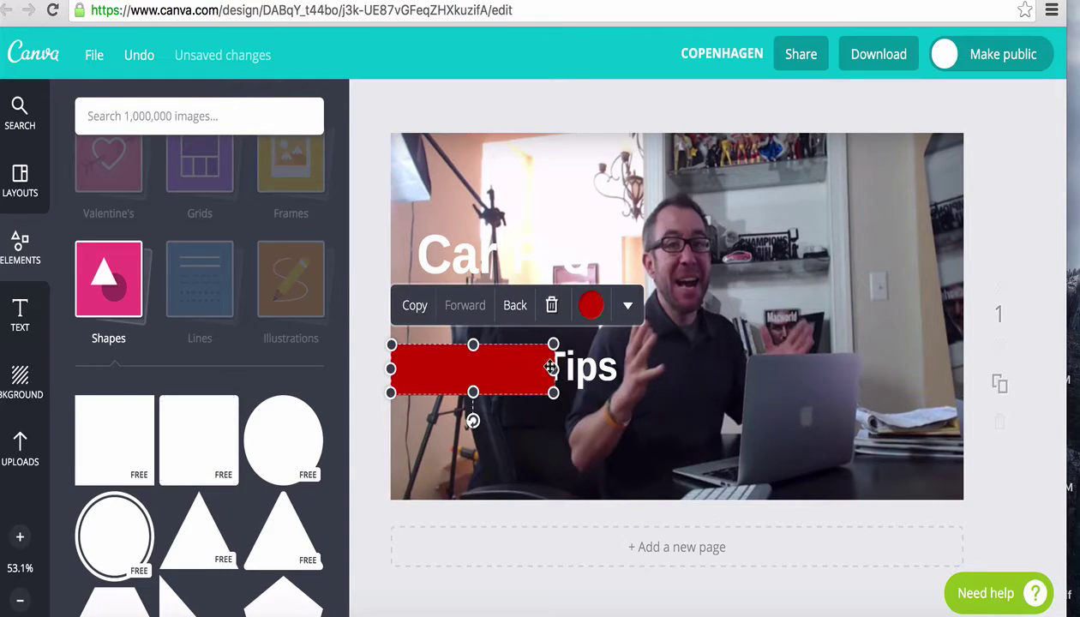
drag(554, 368, 637, 369)
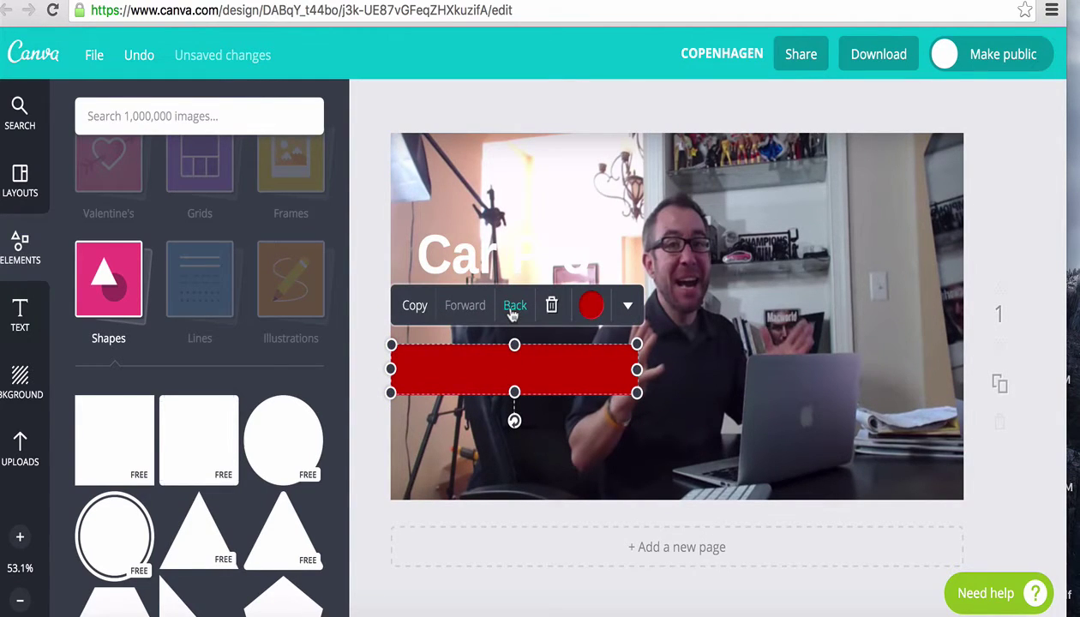
click(513, 314)
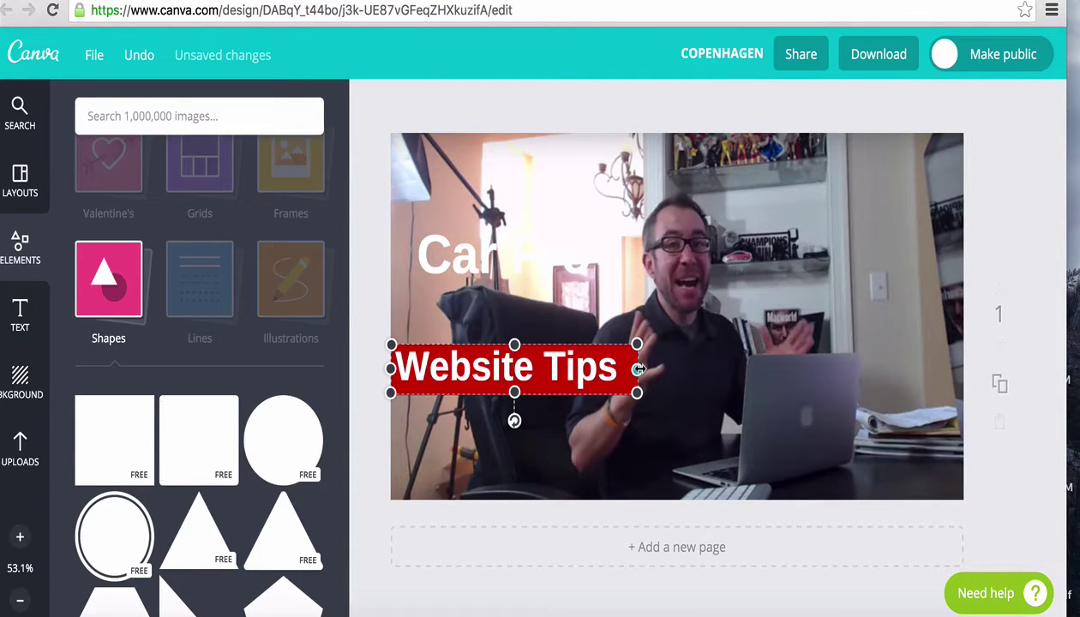
drag(638, 370, 628, 369)
click(579, 478)
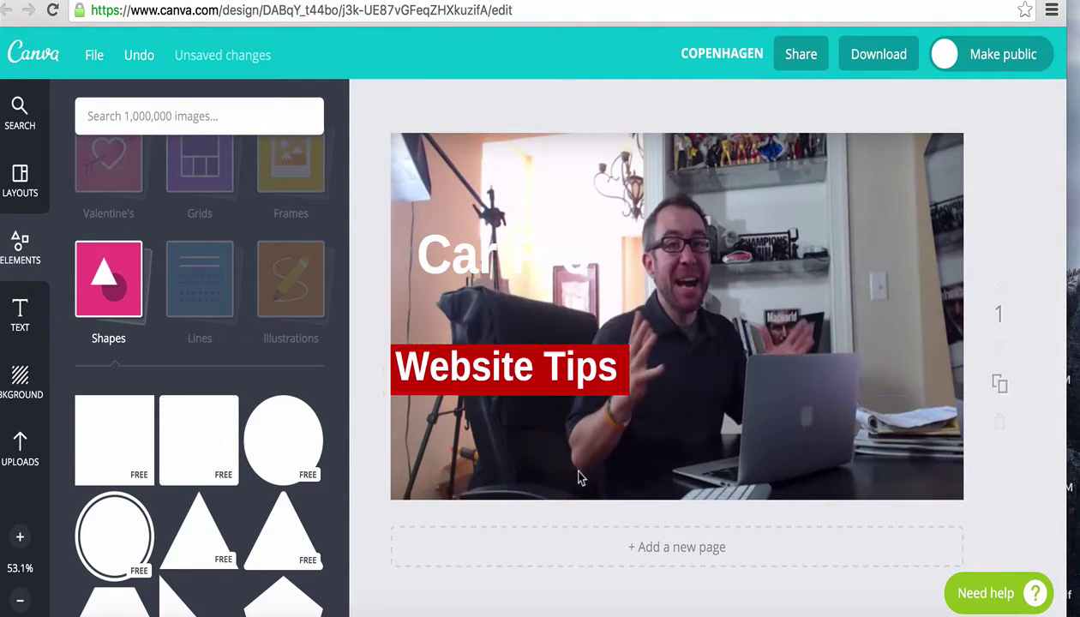
Add another square from Shapes and colour it red.
click(471, 258)
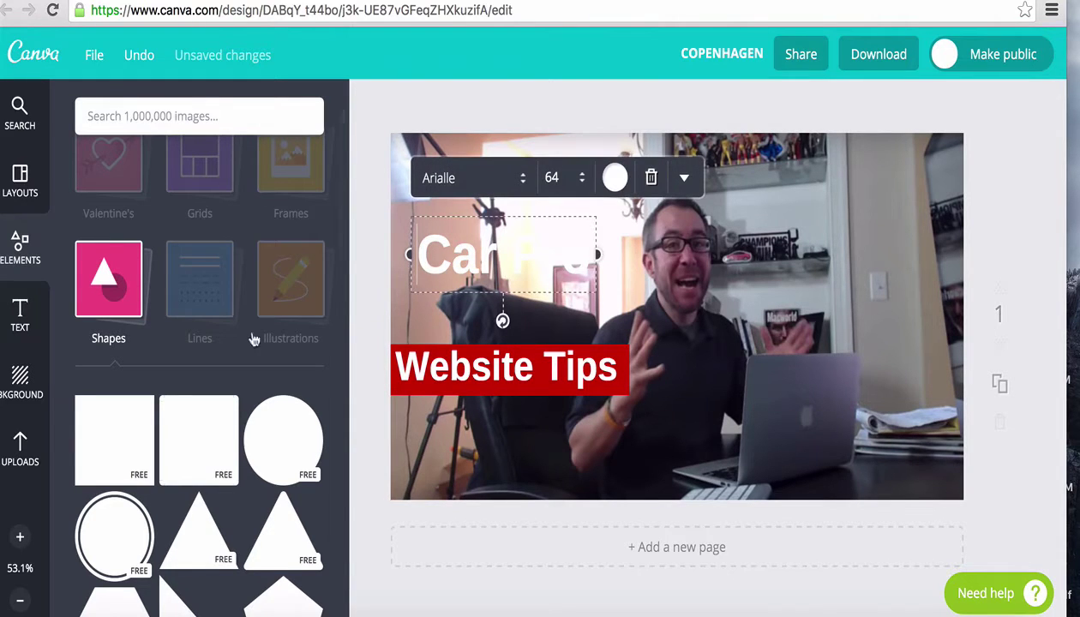
click(90, 290)
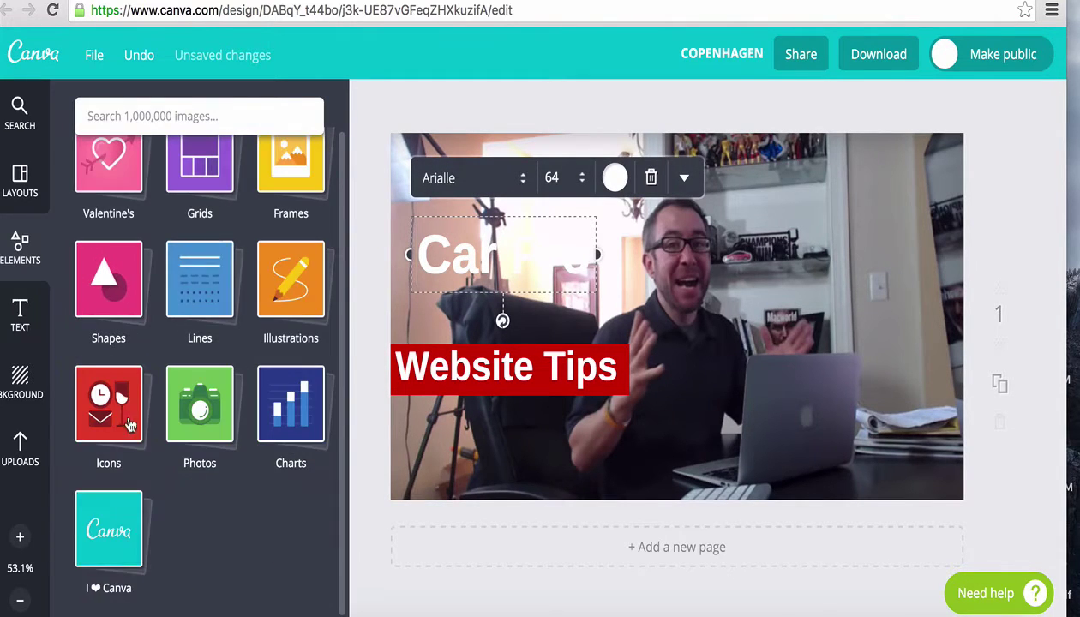
click(96, 283)
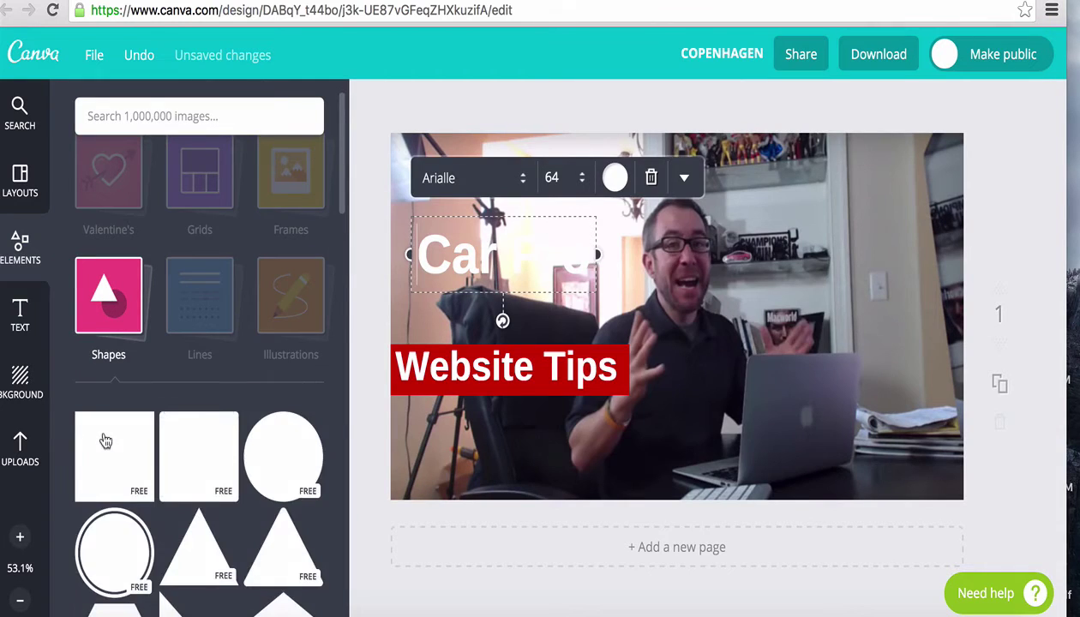
click(104, 441)
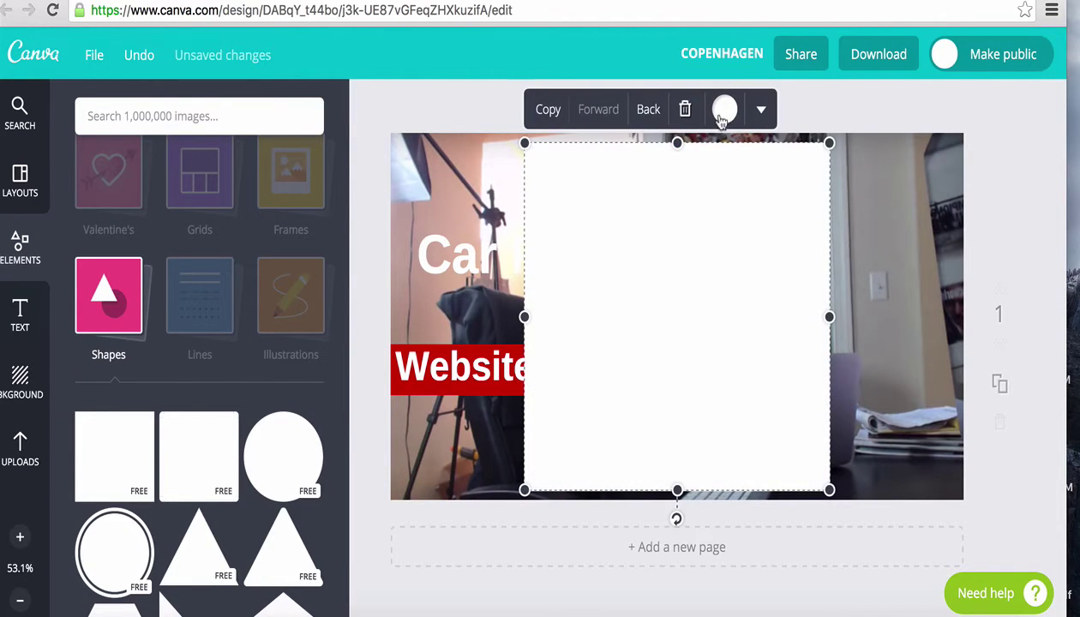
click(725, 109)
click(699, 174)
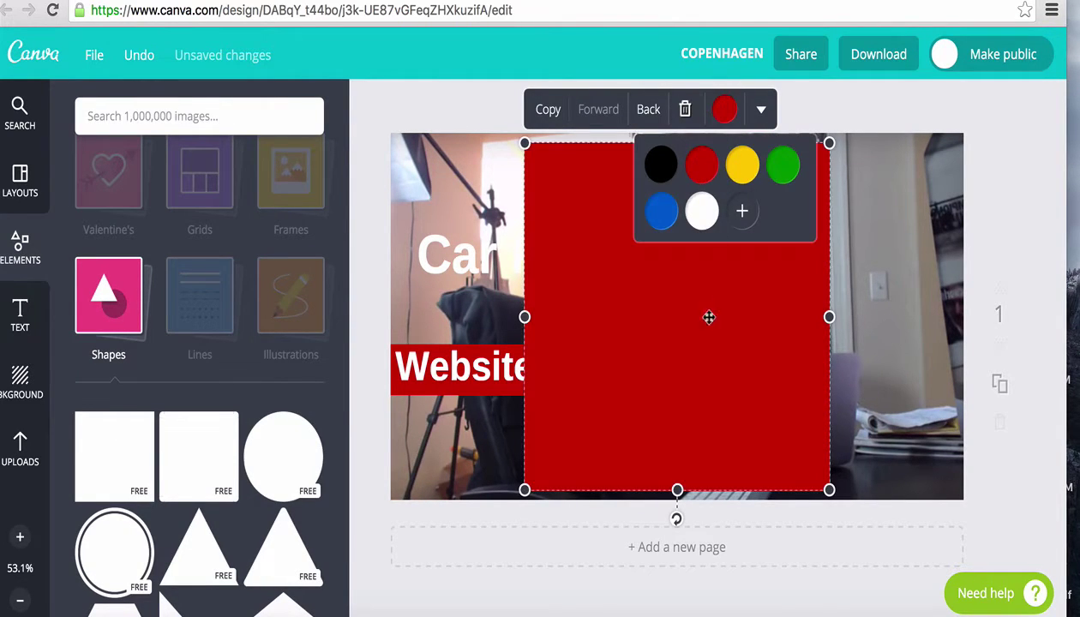
click(632, 355)
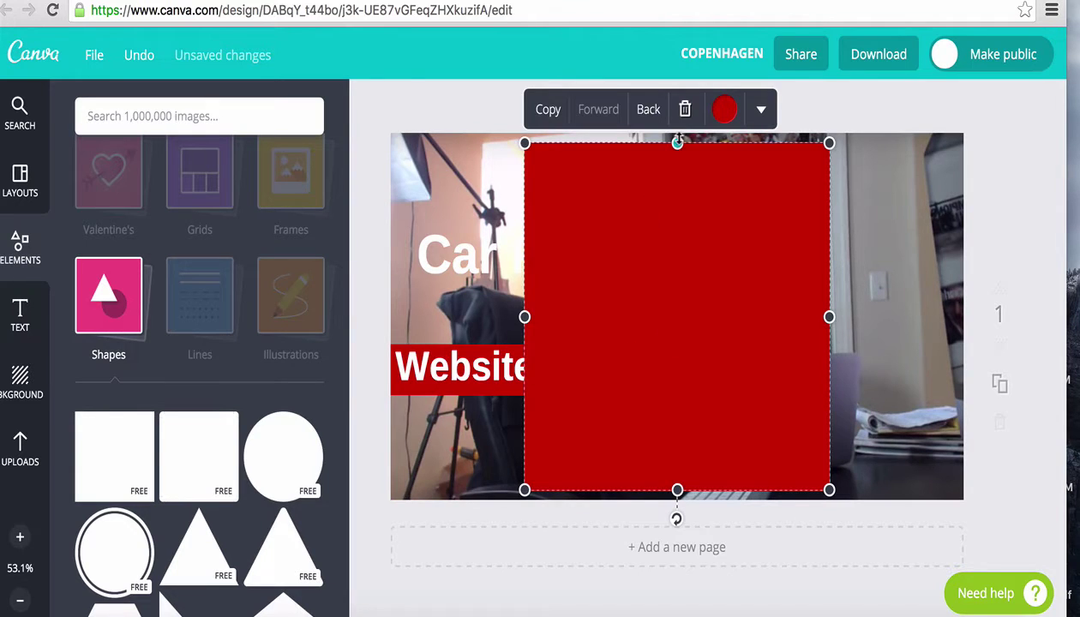
Shape it into a bar above Website Tips, send it behind Car Pro, and trim to fit.
drag(678, 141, 677, 420)
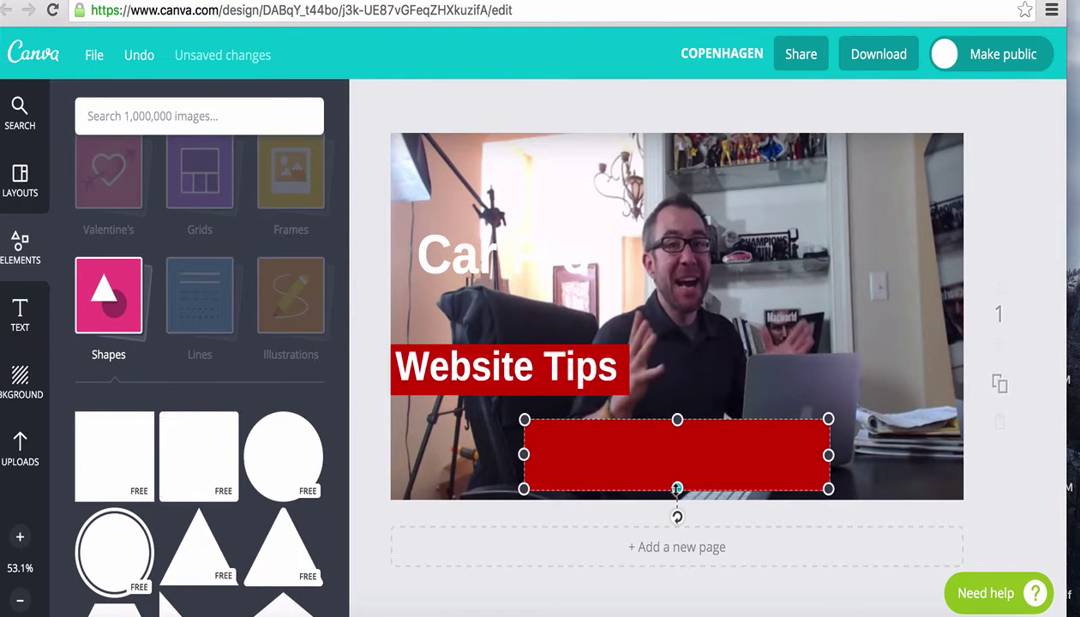
mouse_move(678, 489)
mouse_down()
mouse_move(592, 289)
mouse_move(553, 260)
mouse_up()
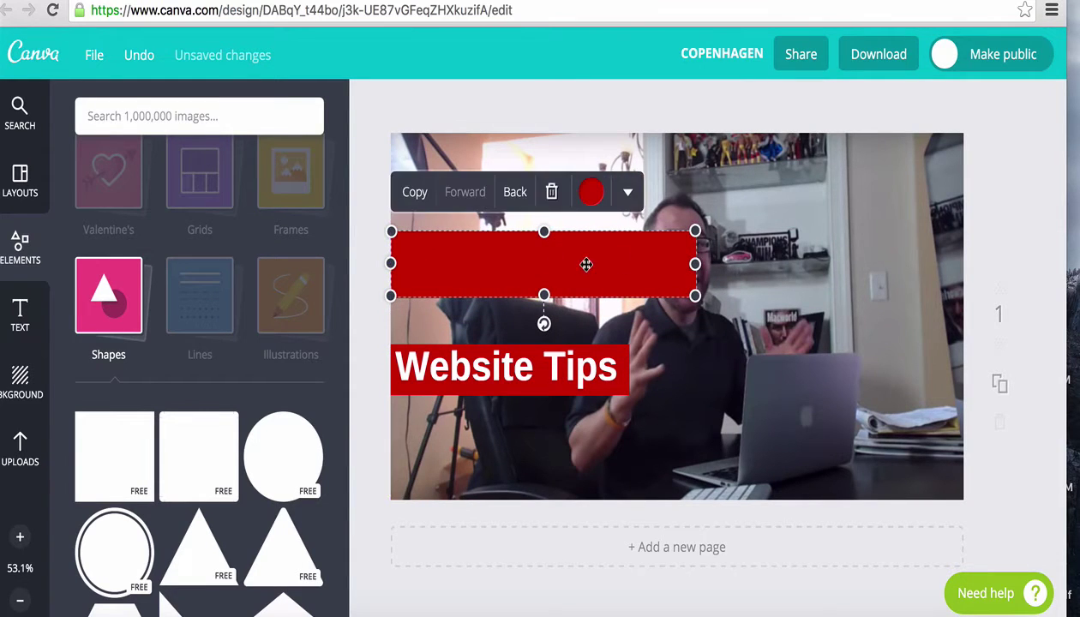
drag(695, 264, 653, 264)
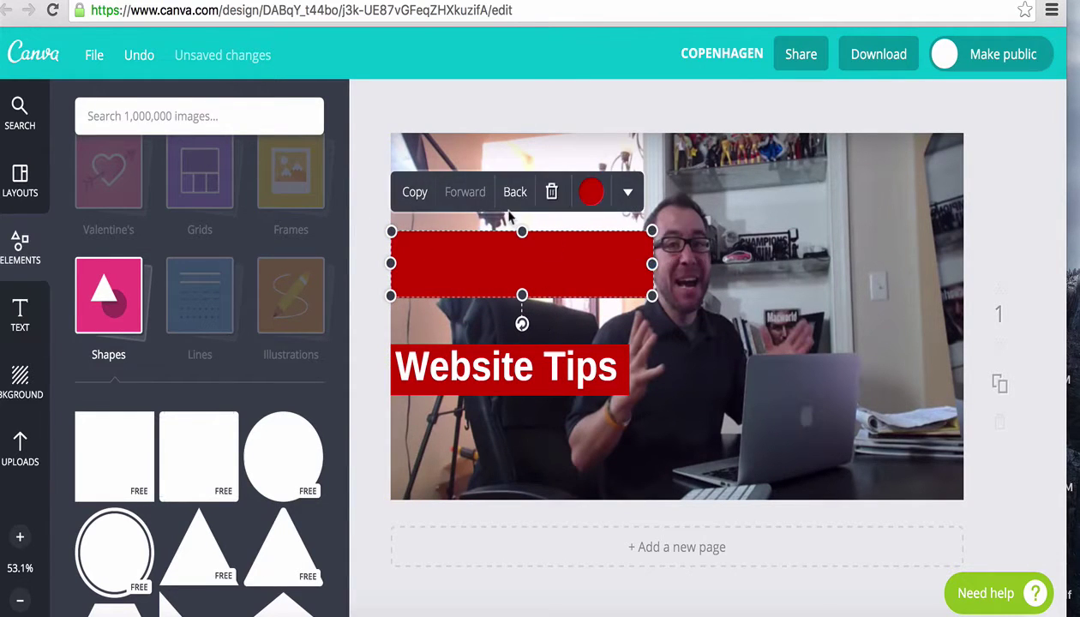
click(513, 203)
drag(546, 267, 526, 270)
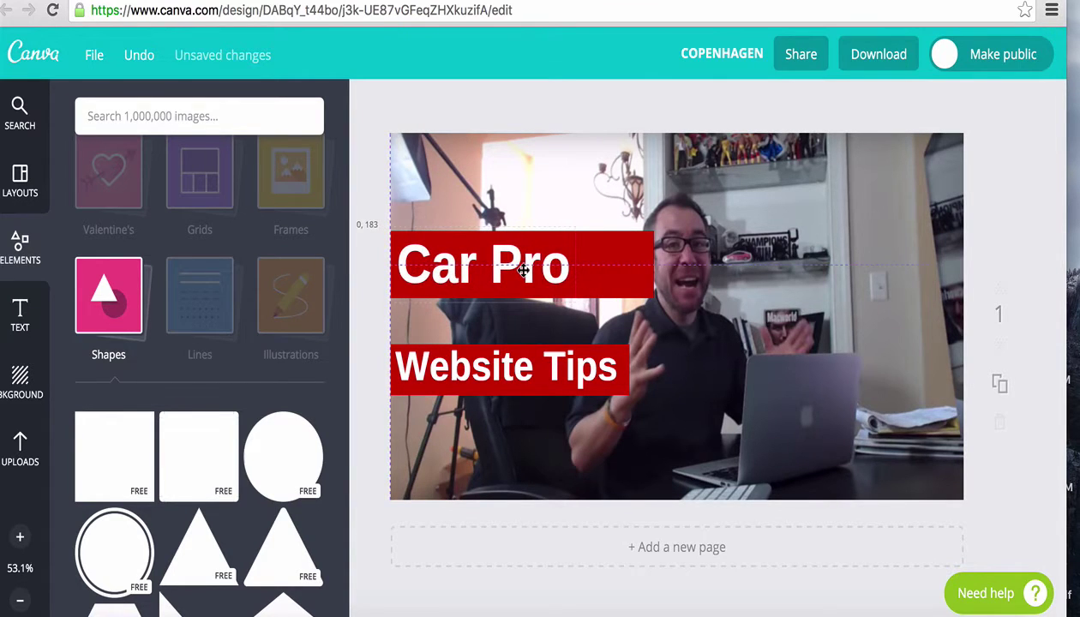
click(638, 262)
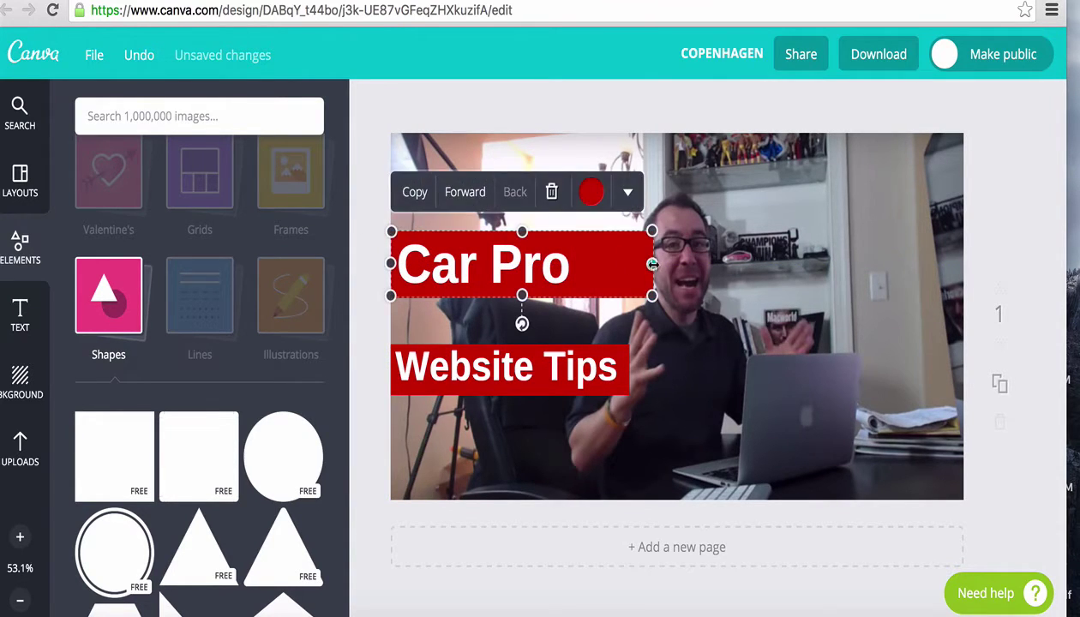
drag(652, 263, 583, 265)
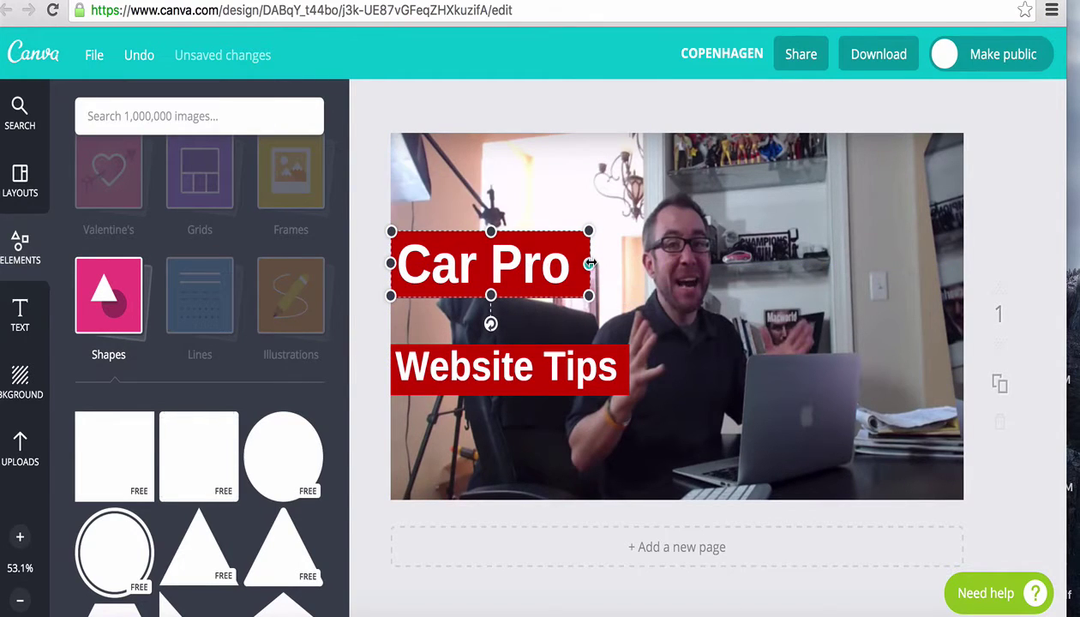
Enlarge Car Pro to size 88, widen its box, and stretch its red bar upward.
double_click(507, 273)
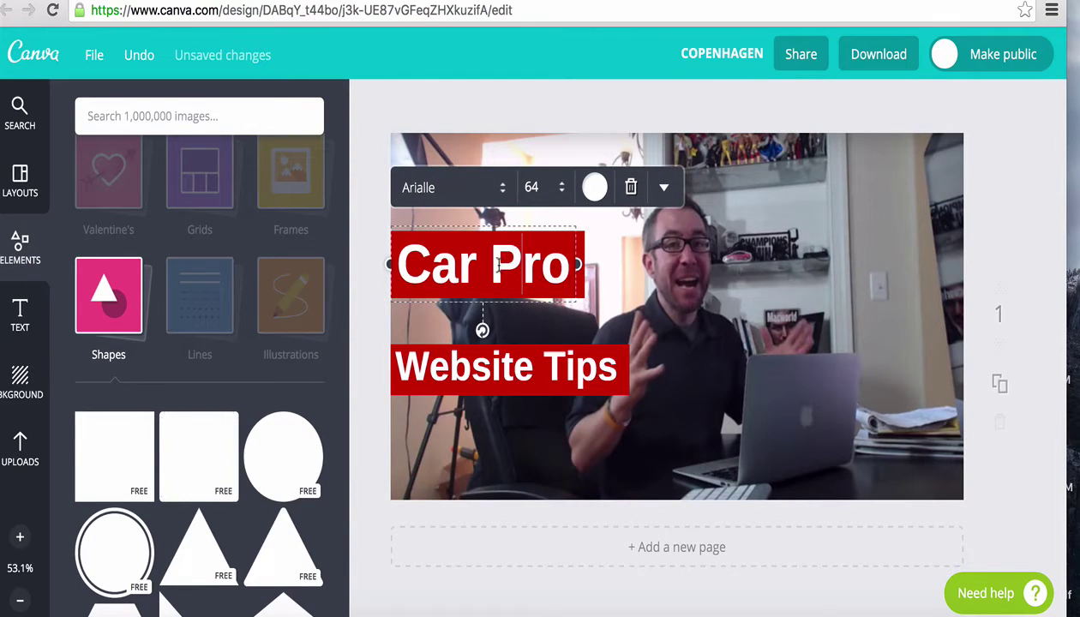
triple_click(497, 266)
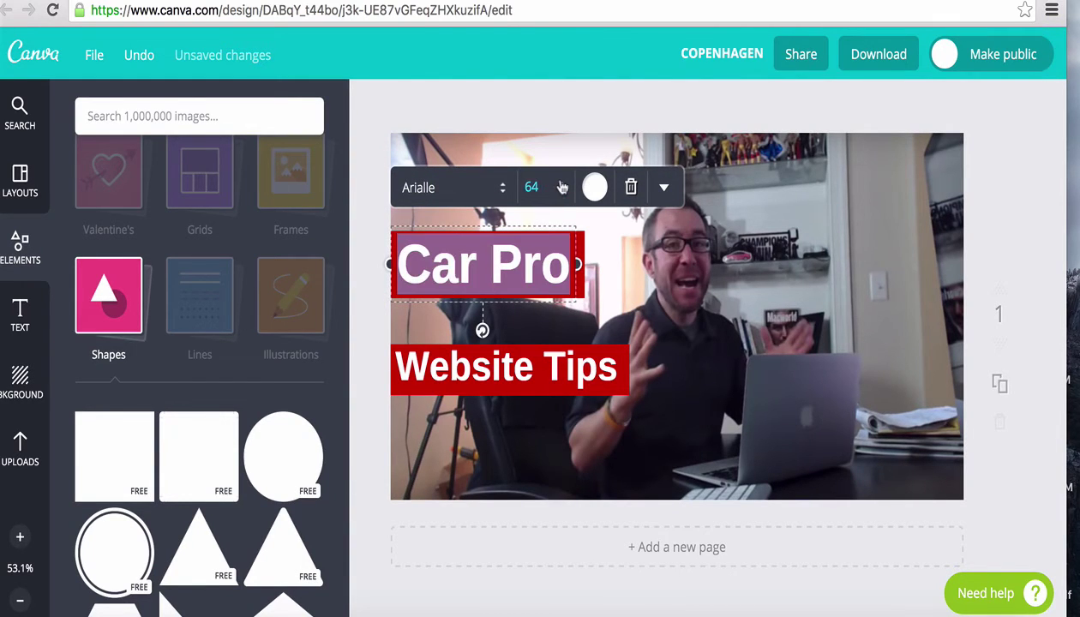
click(561, 187)
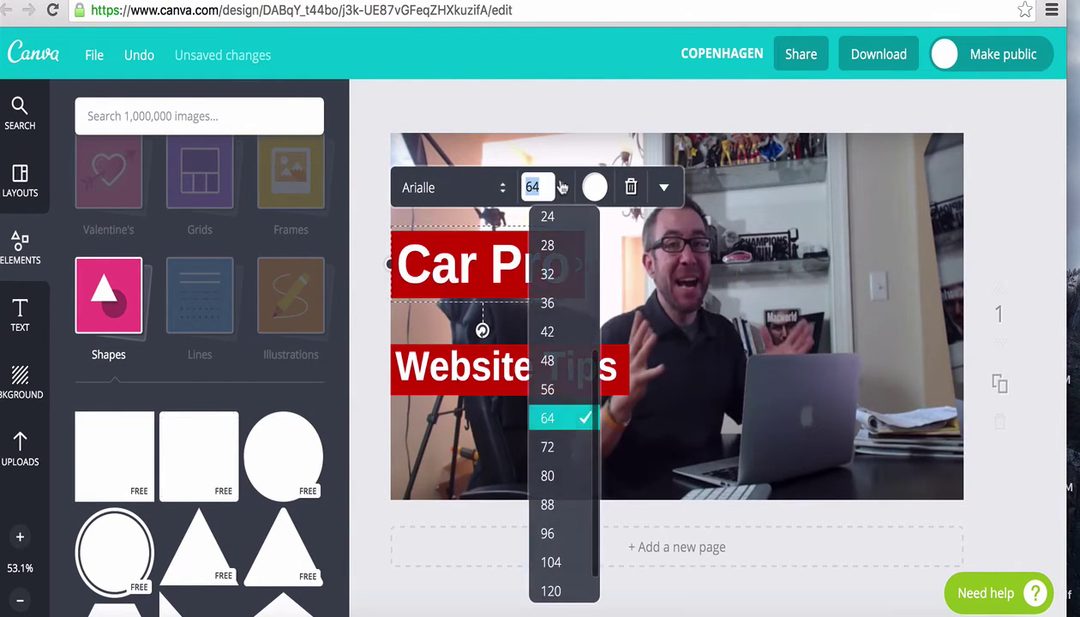
click(549, 504)
drag(576, 331, 644, 333)
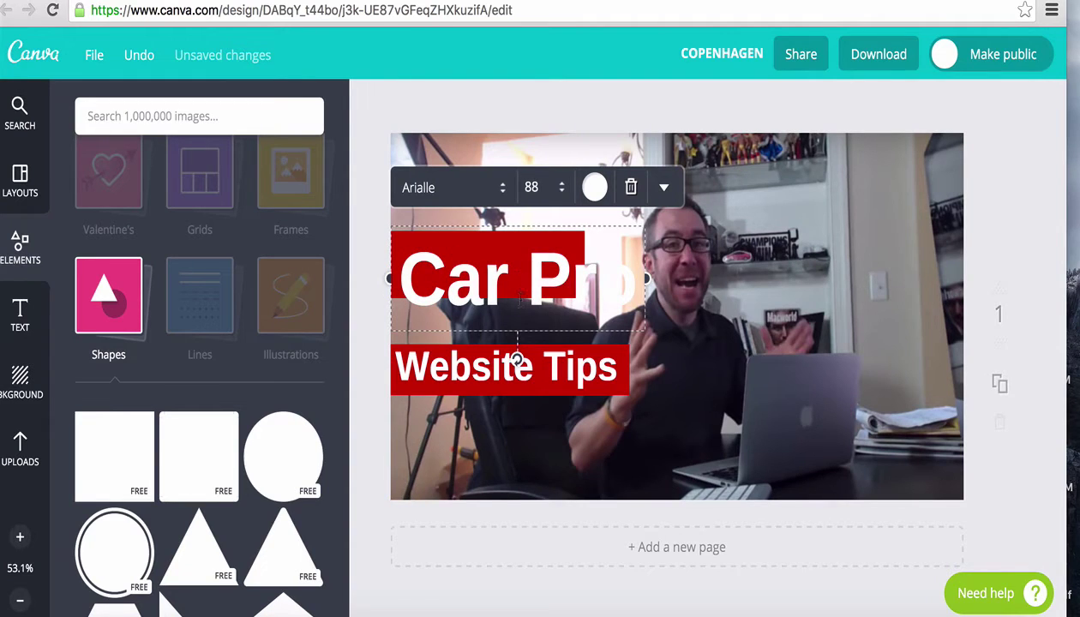
click(662, 340)
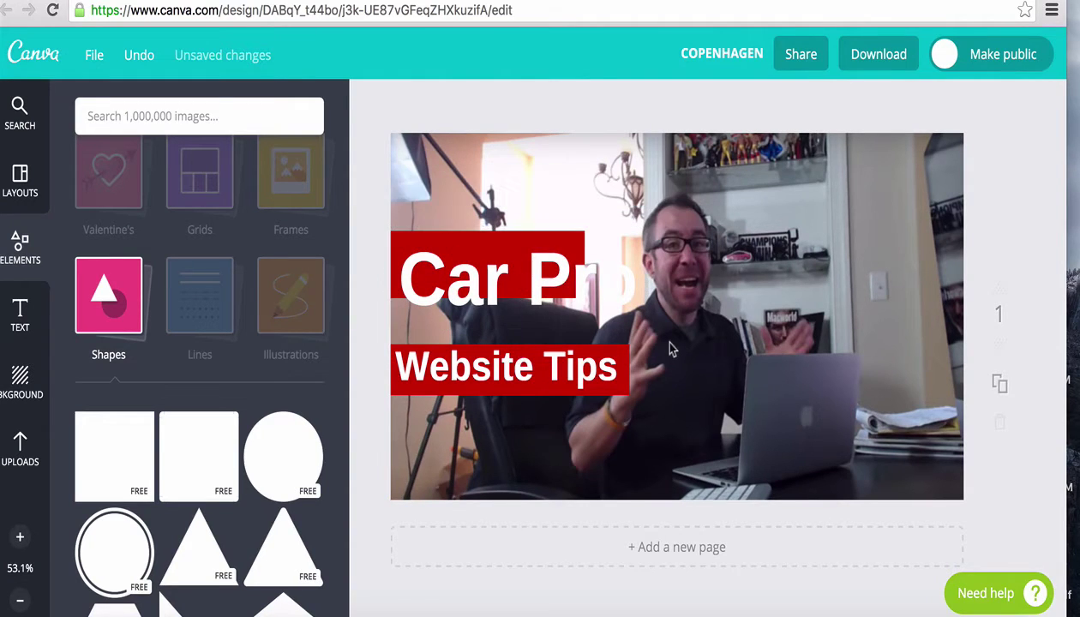
drag(493, 241, 492, 271)
click(499, 247)
drag(487, 230, 487, 201)
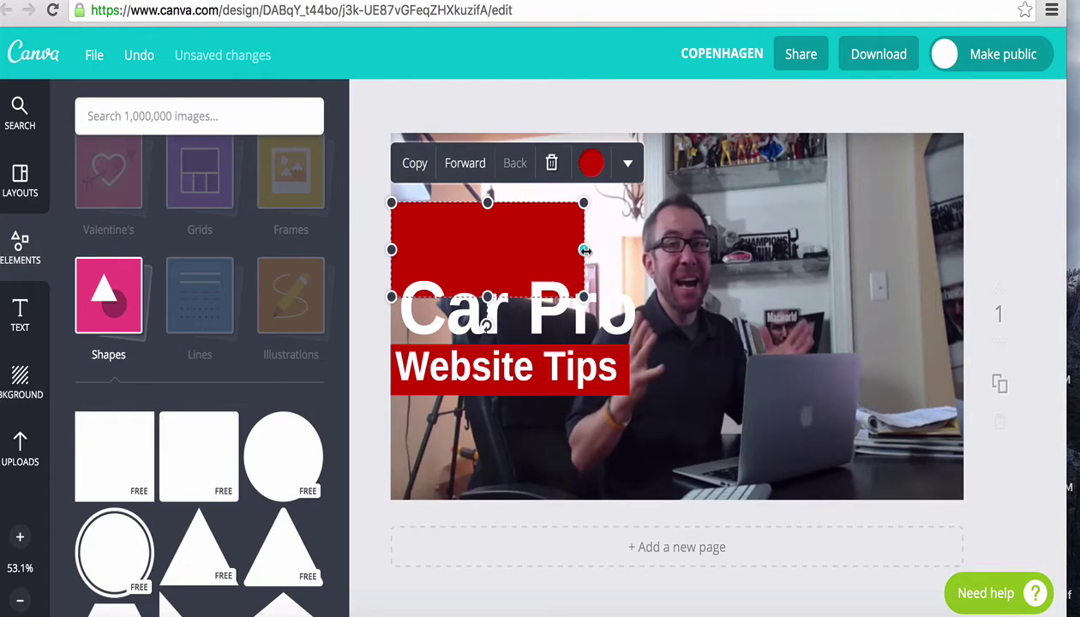
Widen the top red bar to the right and select the Car Pro text.
drag(585, 249, 623, 249)
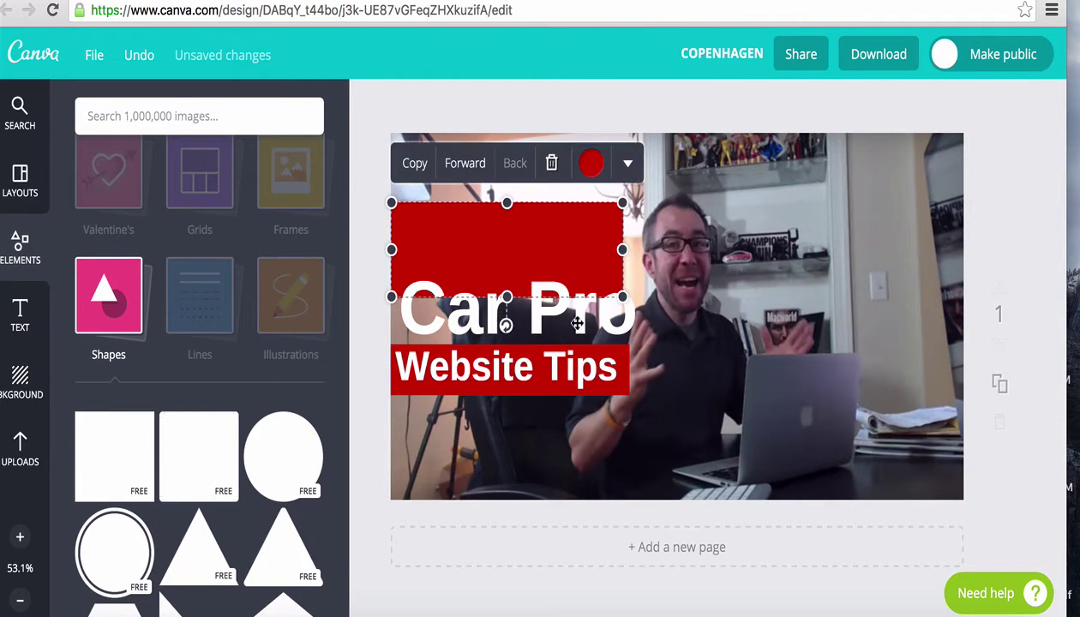
right_click(576, 322)
key(Escape)
click(542, 311)
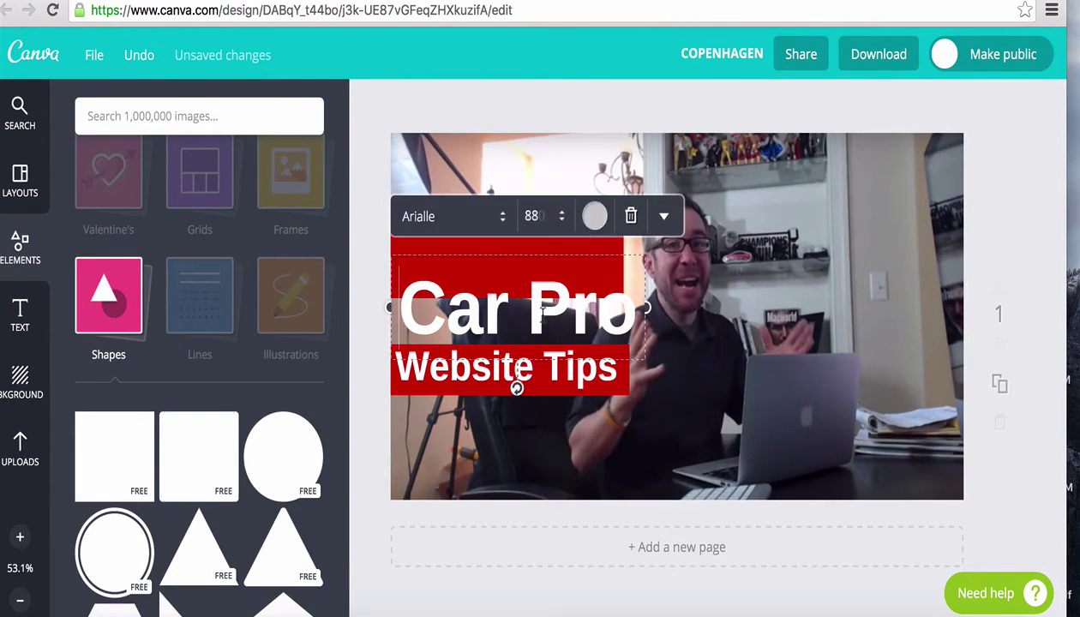
click(674, 312)
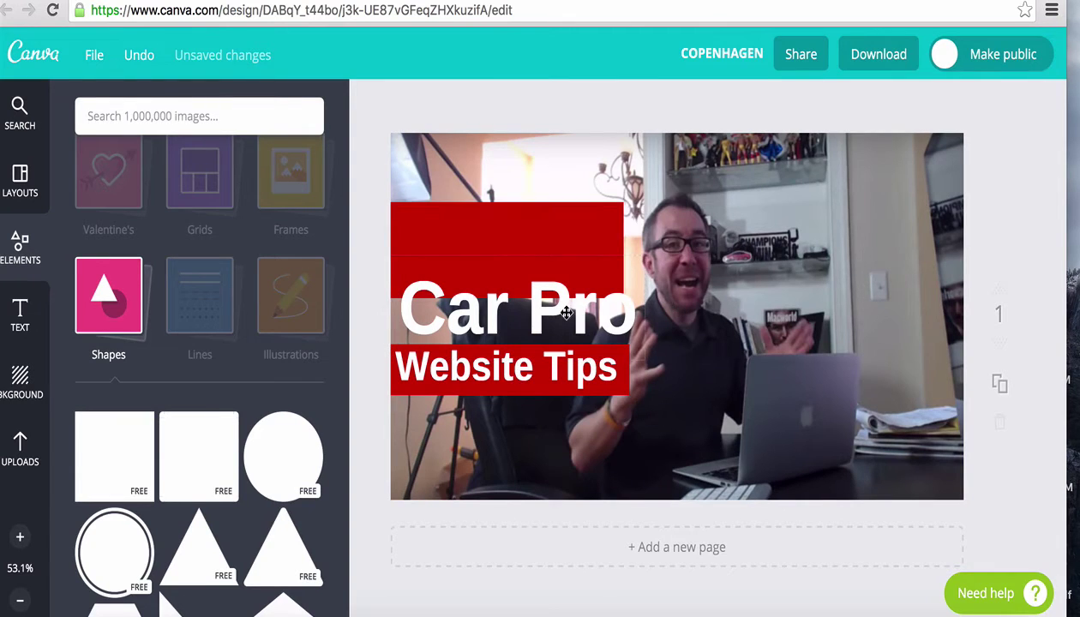
Move Car Pro onto the top red bar, widening the bar slightly to line them up.
drag(566, 314, 554, 258)
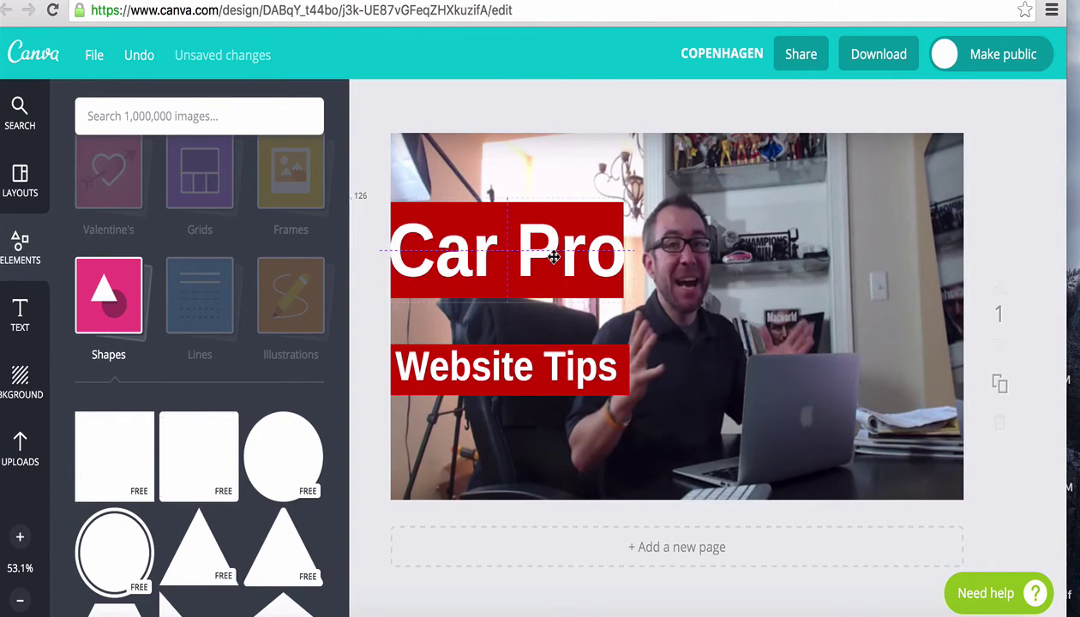
drag(557, 255, 553, 270)
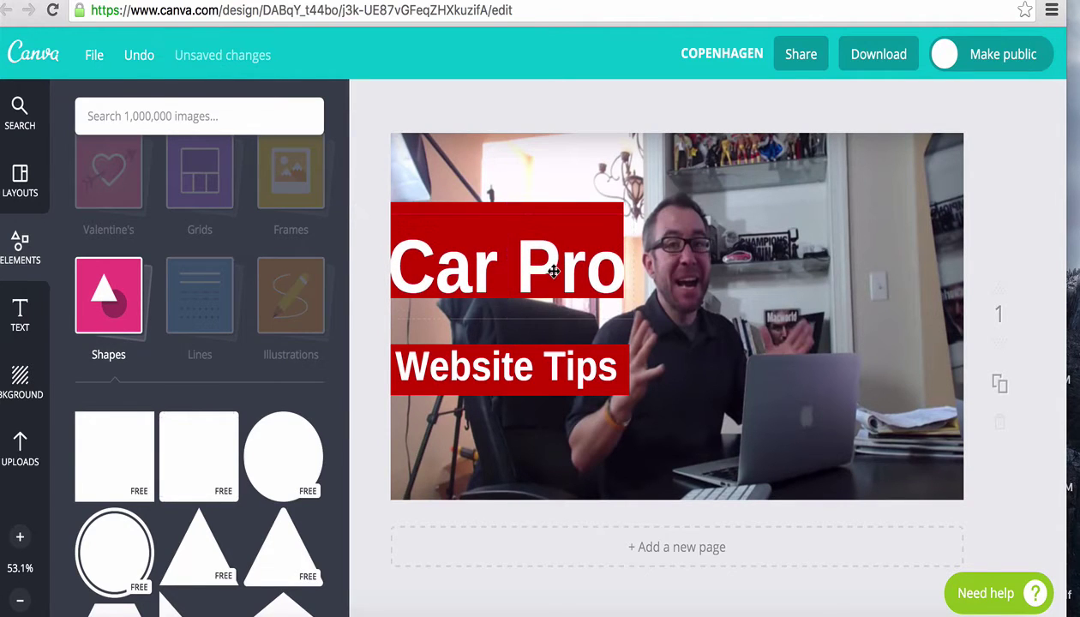
click(606, 202)
click(607, 202)
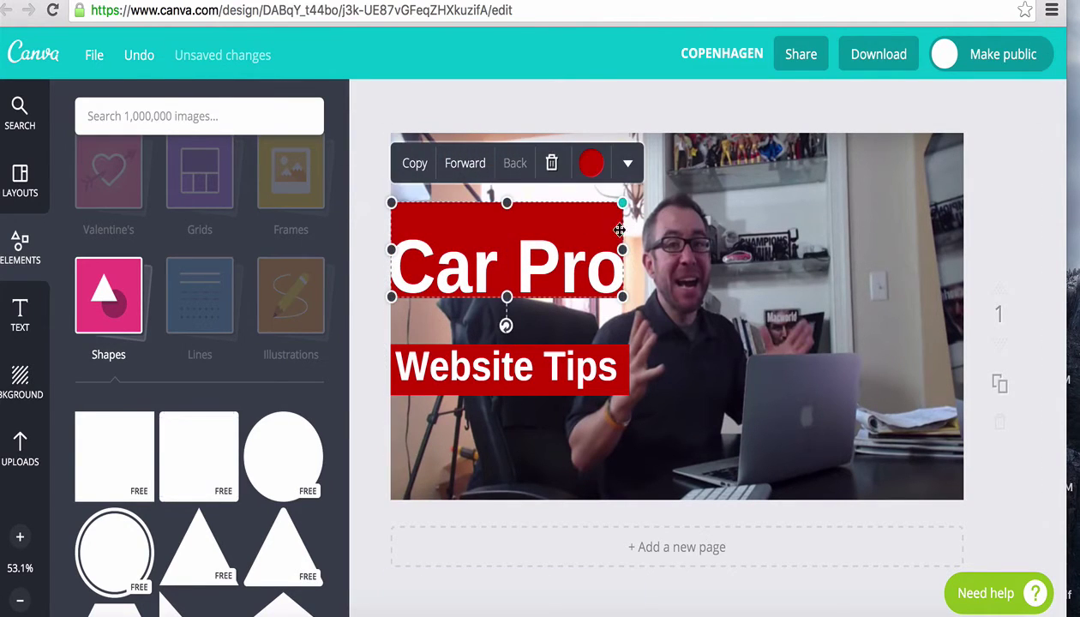
drag(626, 248, 633, 249)
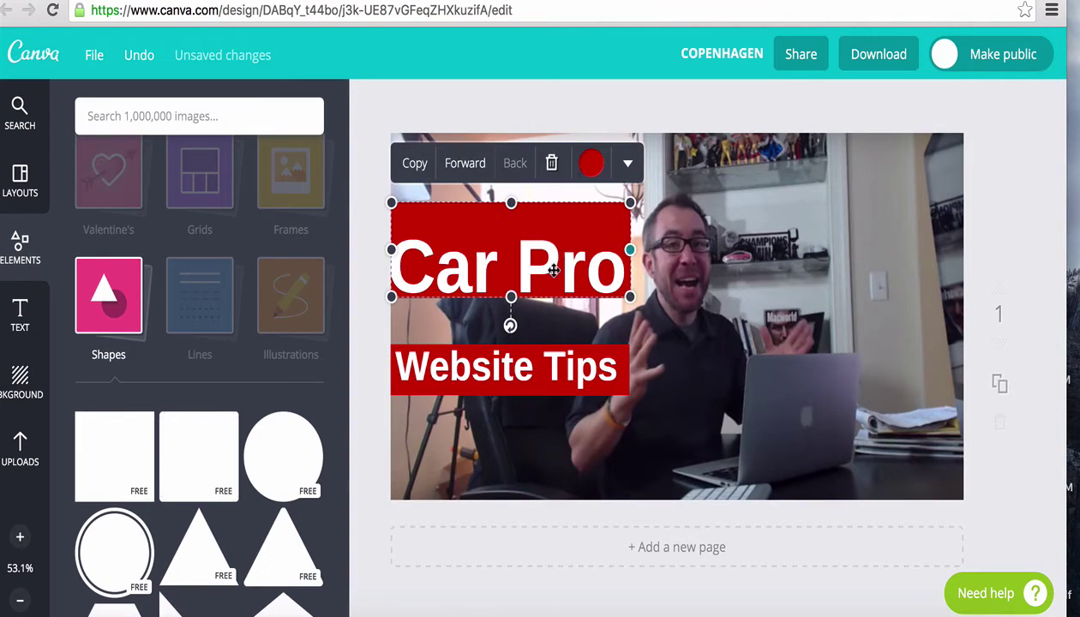
drag(538, 268, 542, 260)
Set Website Tips to font size 56, widen it to one line, and move it down.
click(499, 381)
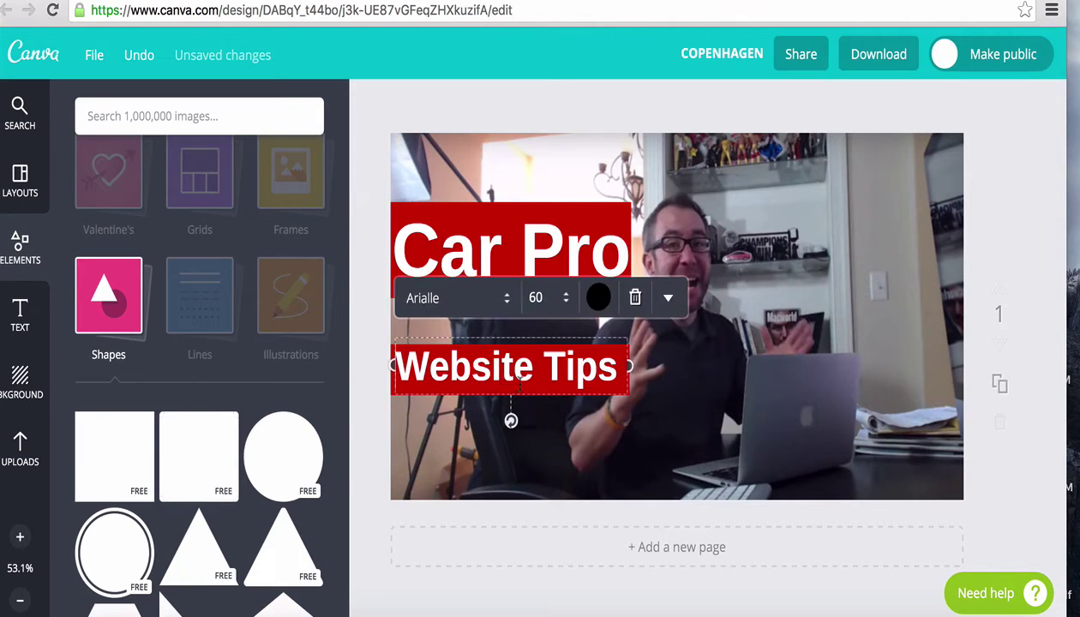
click(569, 298)
click(557, 506)
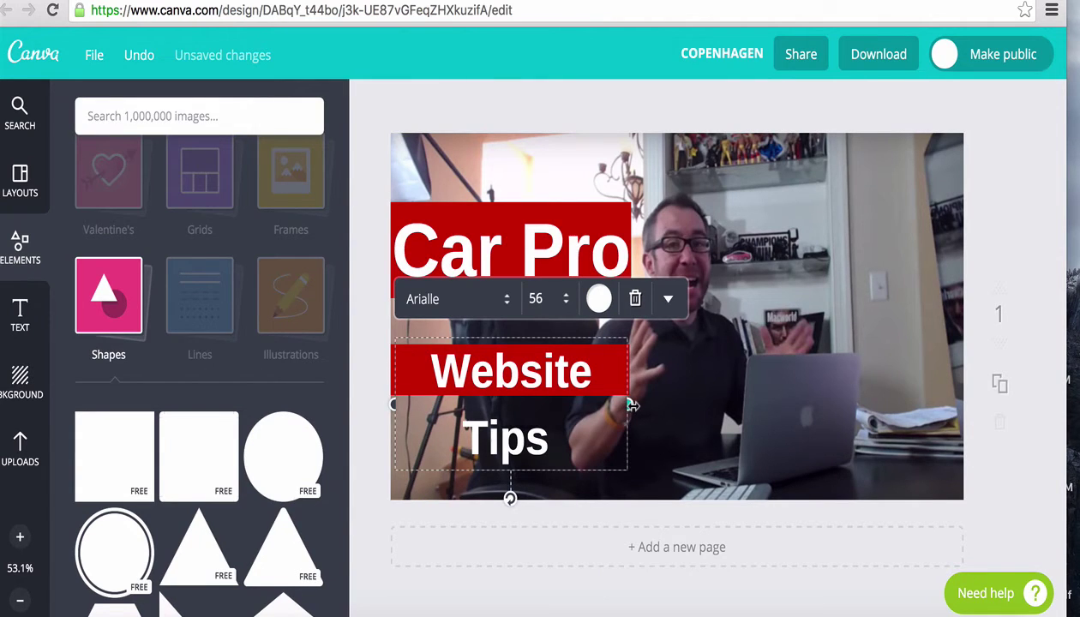
drag(632, 406, 679, 371)
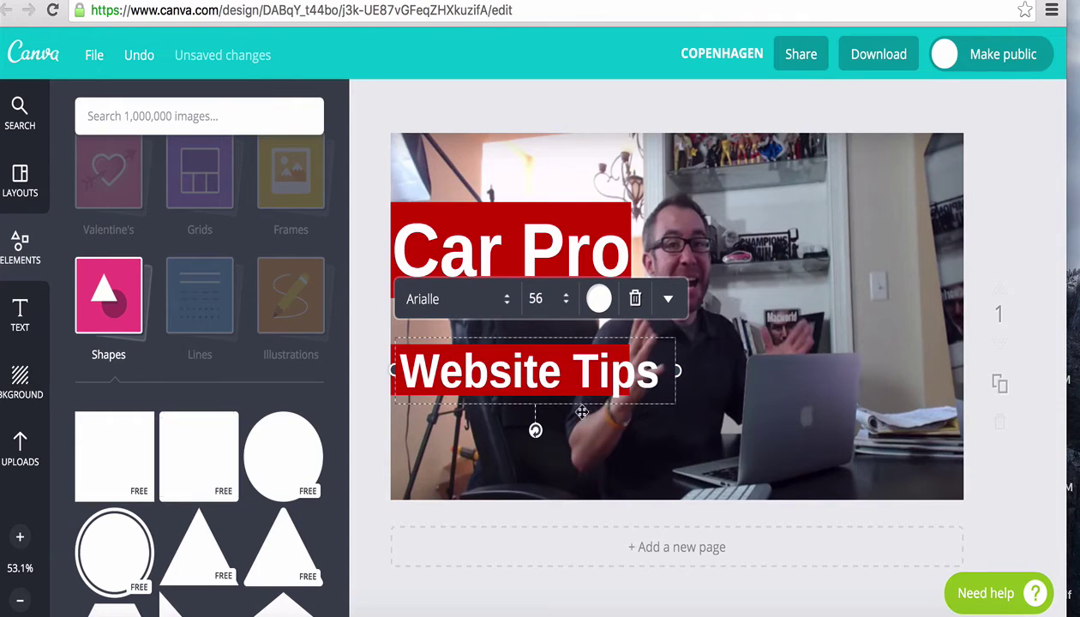
drag(570, 410, 571, 442)
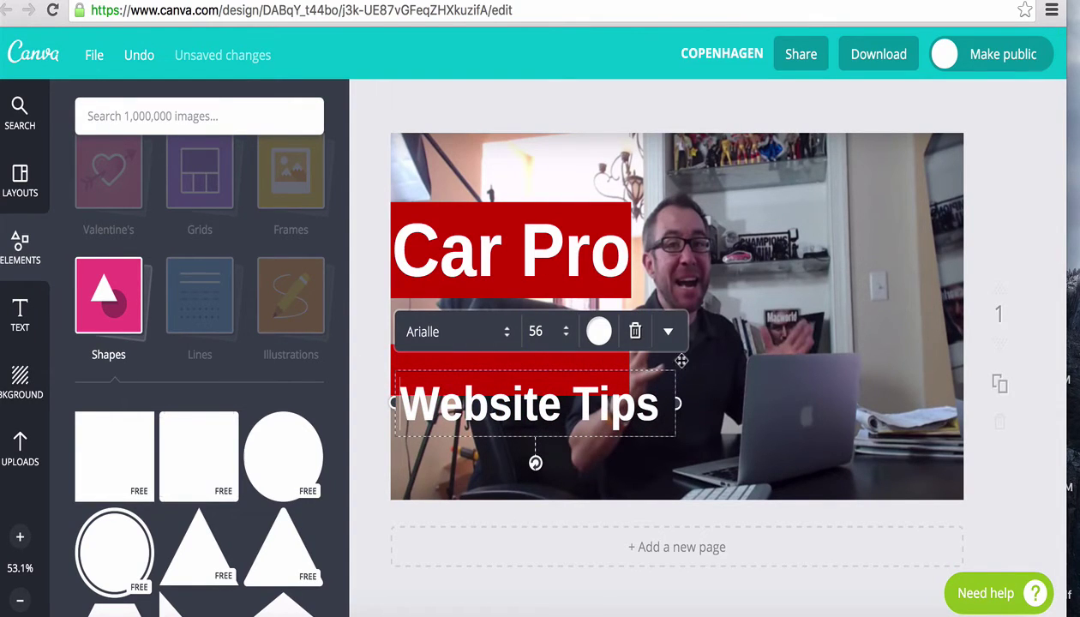
click(733, 344)
Move the second red bar behind Website Tips, widening it and making it slightly taller.
click(606, 356)
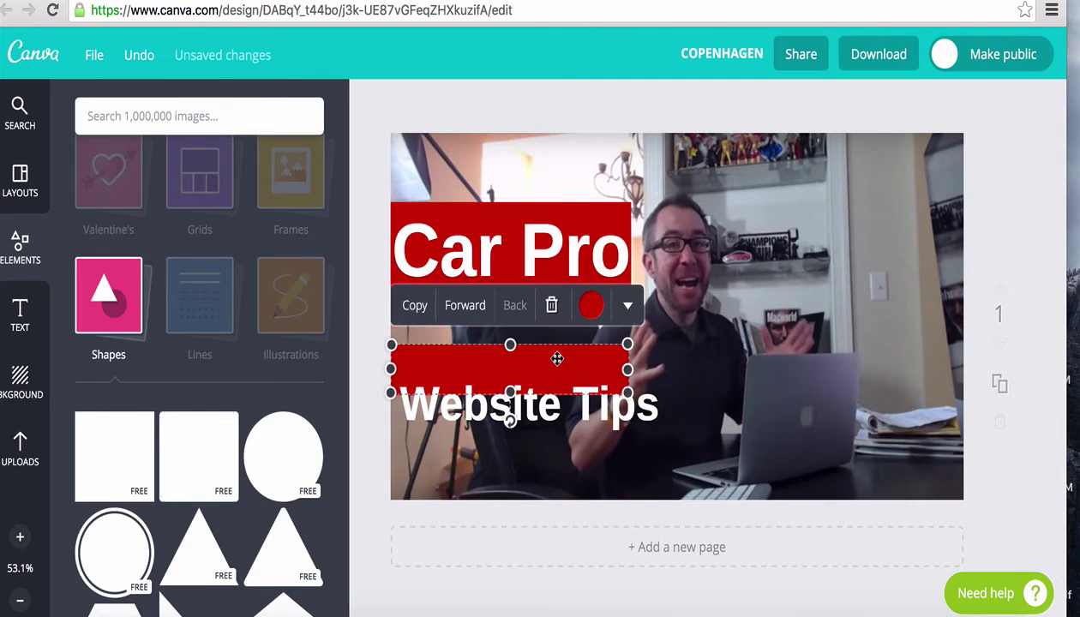
drag(572, 357, 562, 393)
drag(632, 403, 667, 403)
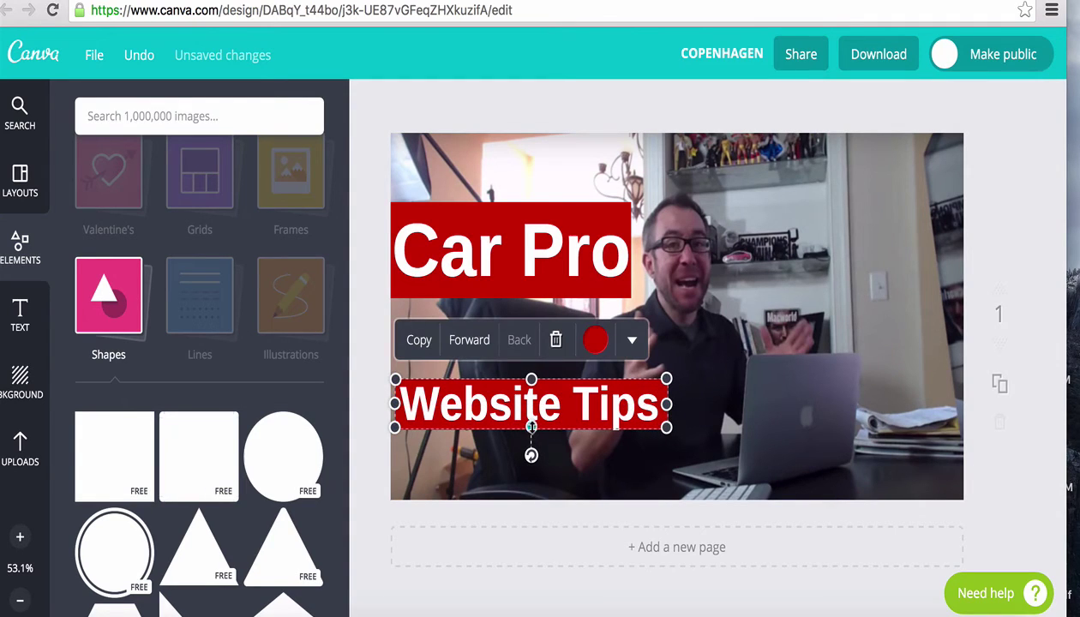
drag(532, 426, 532, 434)
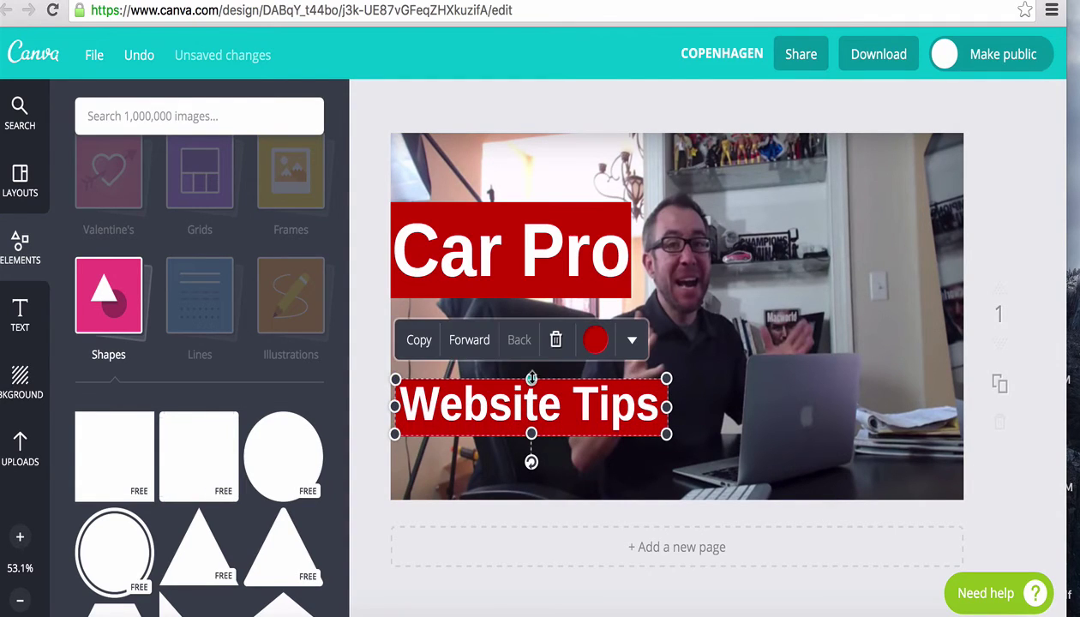
drag(532, 378, 532, 374)
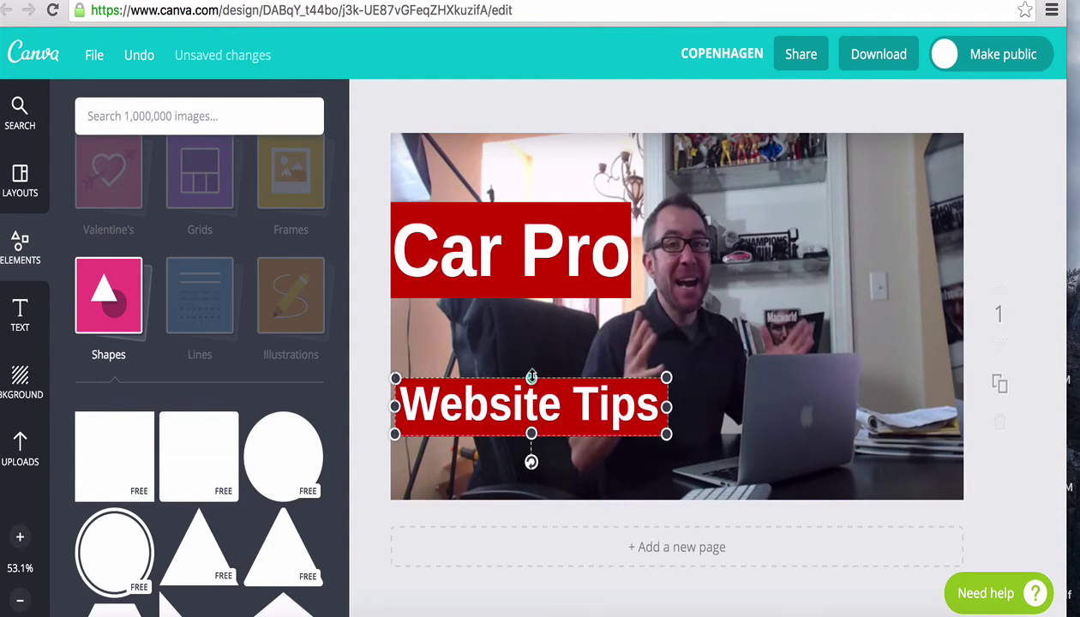
Raise the red bar and Website Tips to sit directly beneath the Car Pro bar.
click(696, 336)
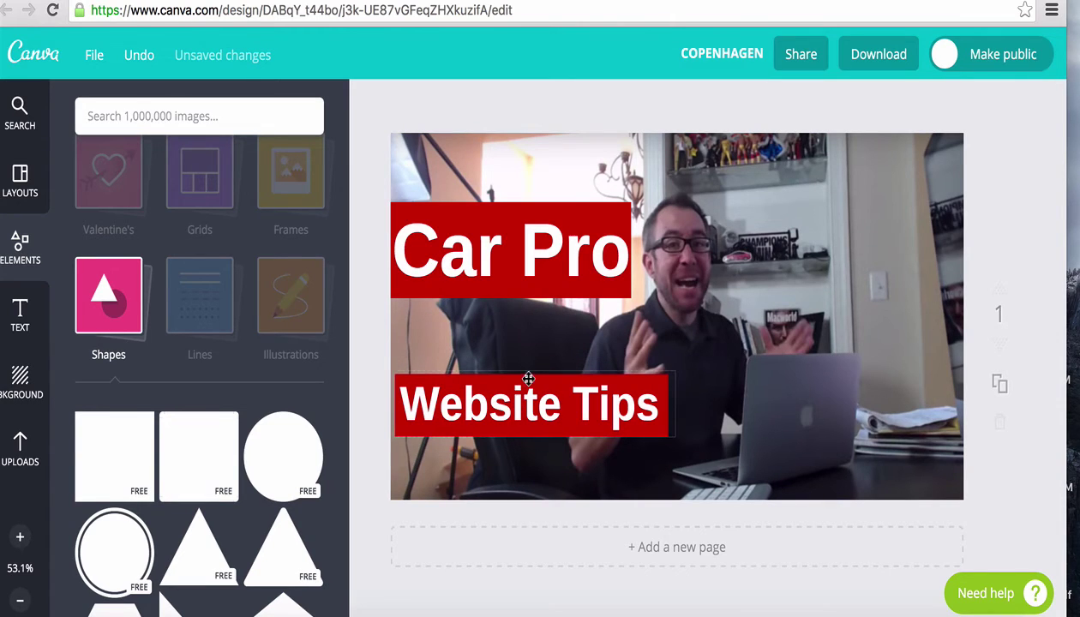
drag(491, 409, 480, 448)
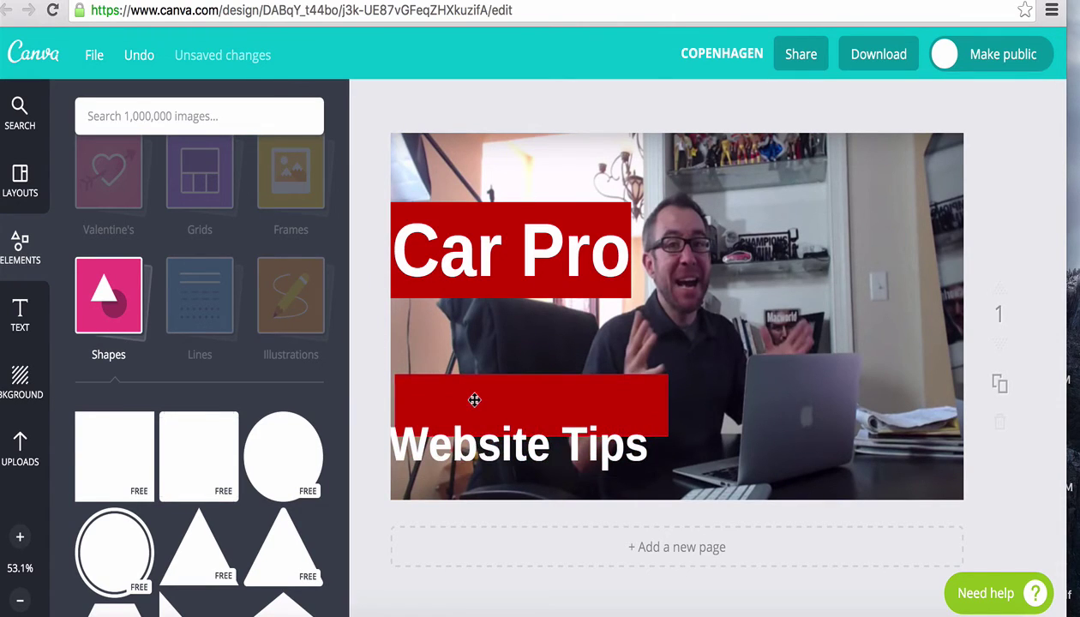
drag(475, 396, 469, 355)
mouse_move(469, 456)
mouse_down()
mouse_move(458, 385)
mouse_move(472, 366)
mouse_move(475, 375)
mouse_up()
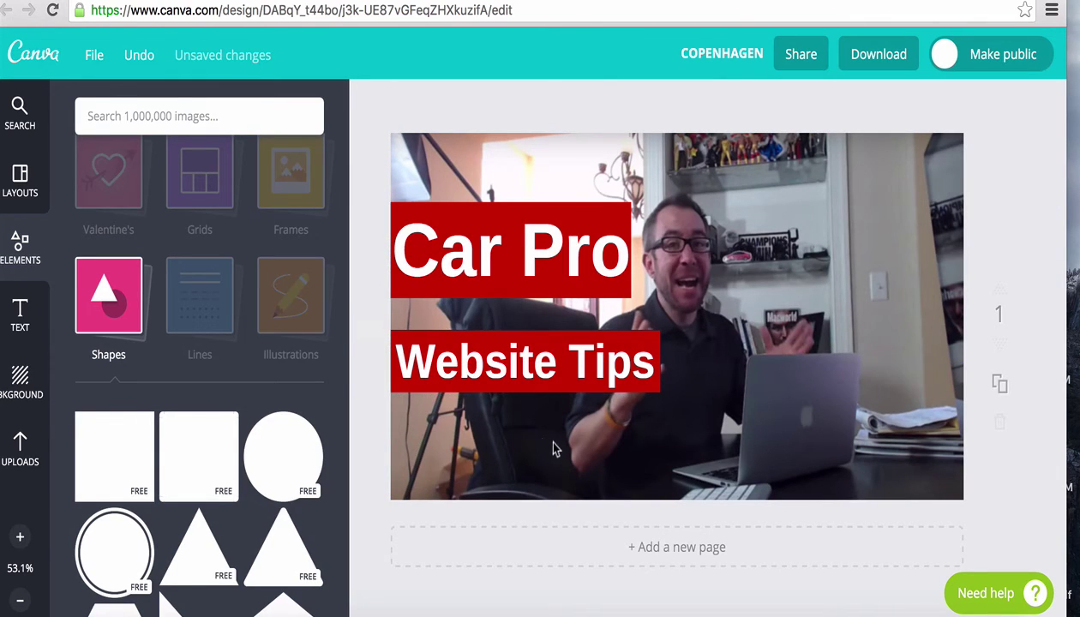
Download the finished thumbnail design as a PNG image.
click(595, 454)
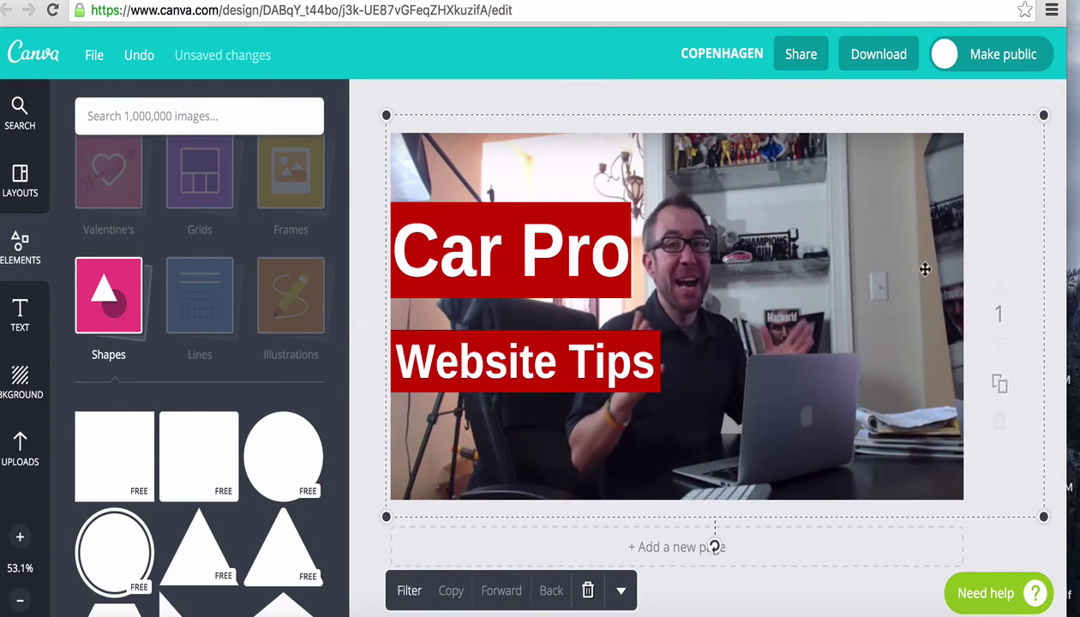
click(888, 53)
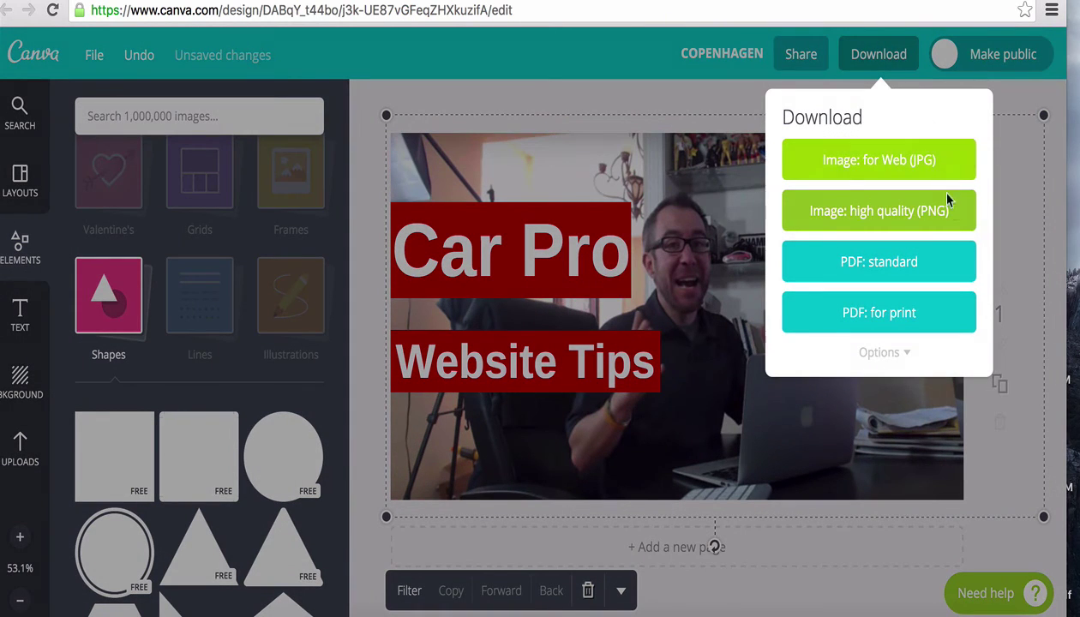
click(895, 221)
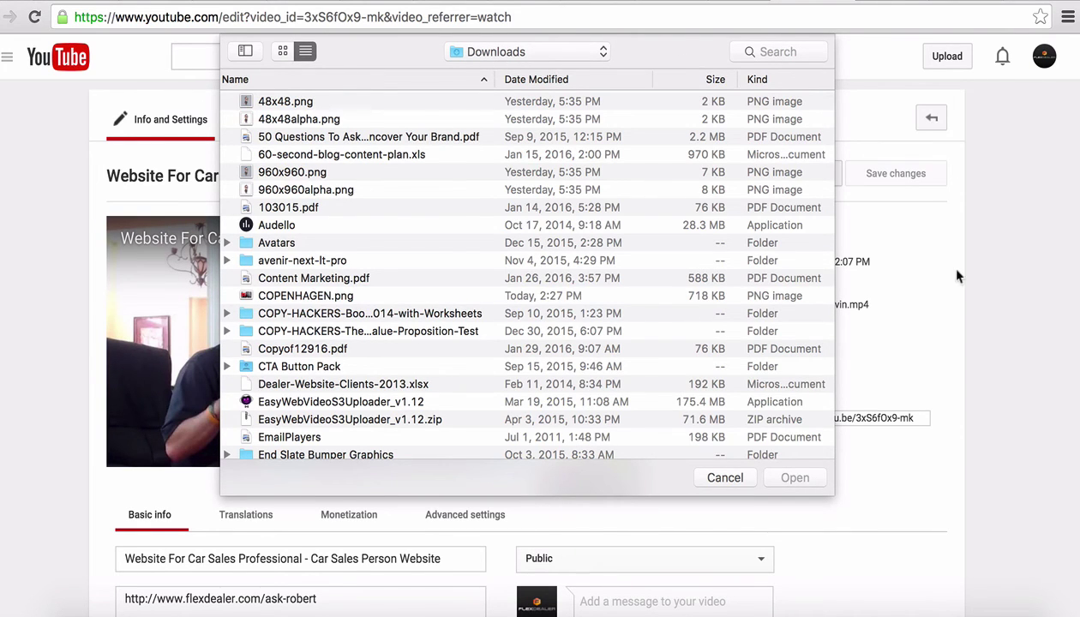
Cancel the YouTube file picker to return to the video's thumbnail options.
click(725, 478)
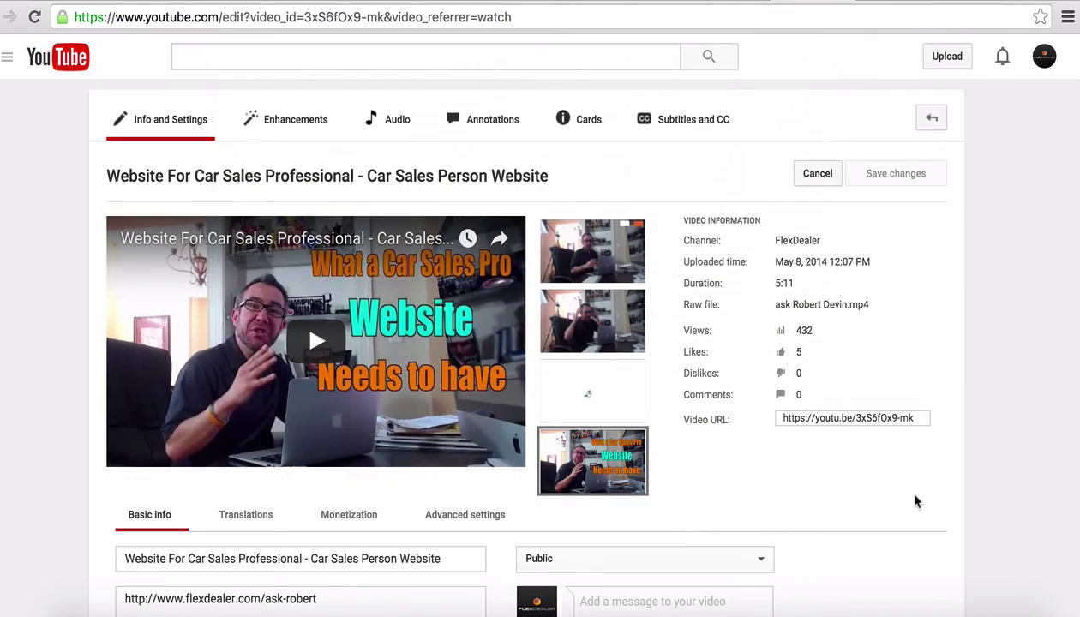